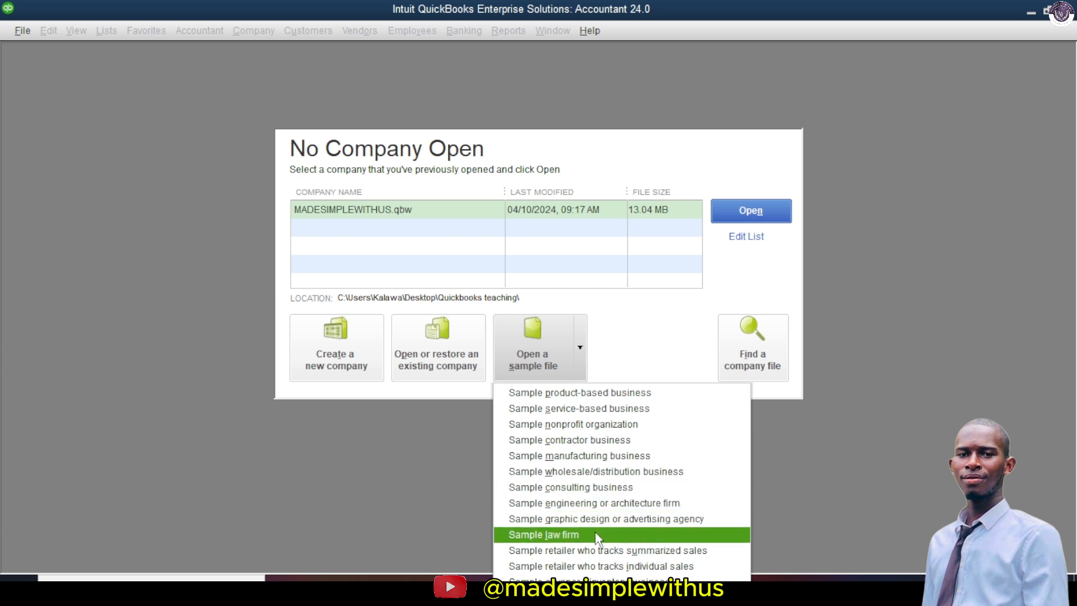
Step: Close the sample file list and choose Create a new company from the No Company Open window
left_click(432, 495)
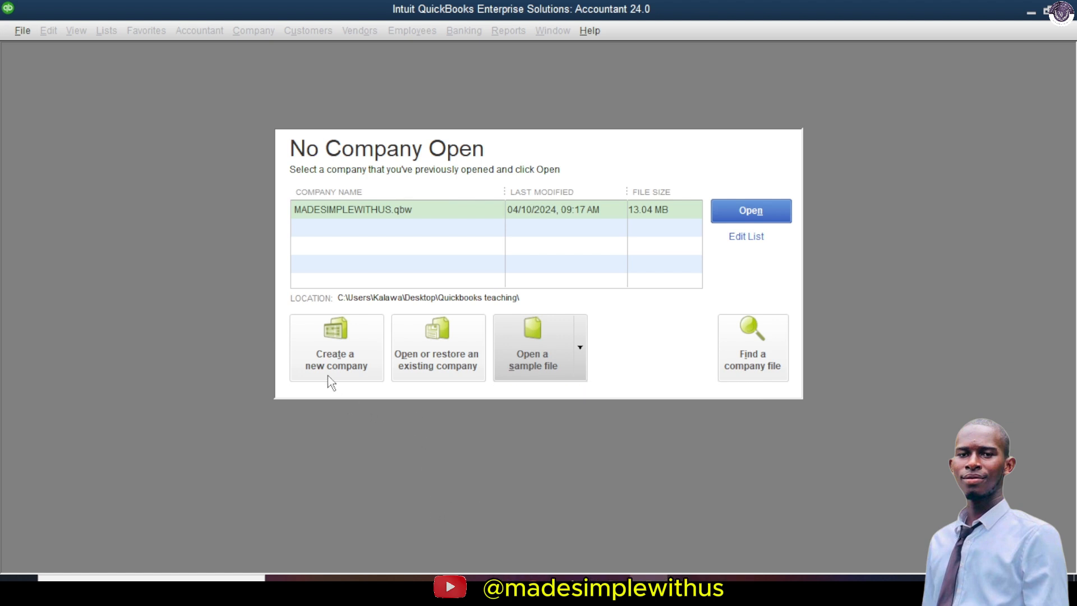
left_click(343, 350)
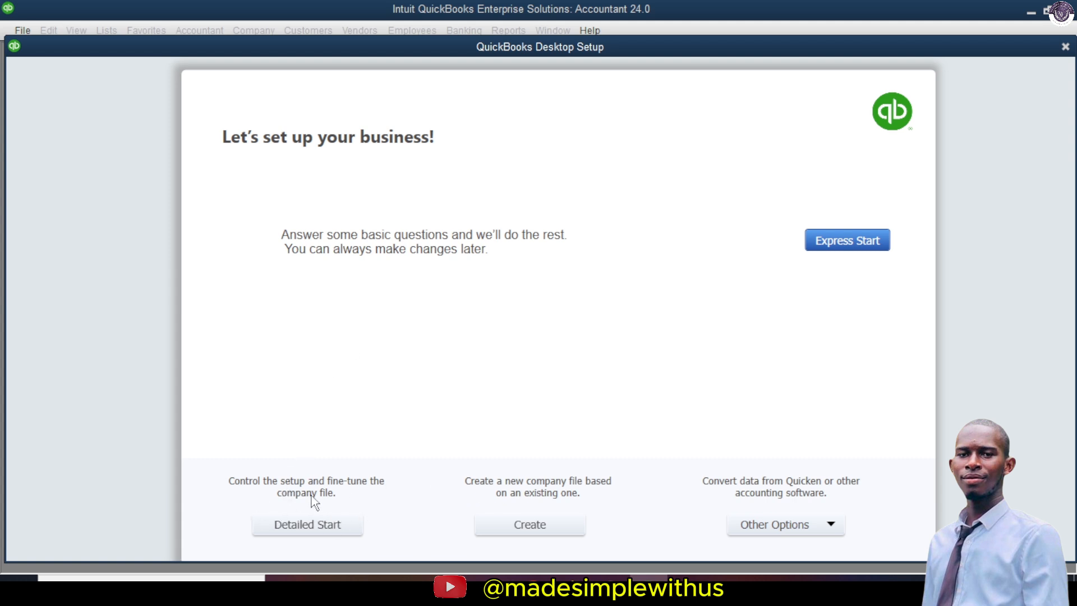
Step: Choose Detailed Start and enter MADESIMPLEWITHUSALPHA as both company name and legal name
left_click(326, 532)
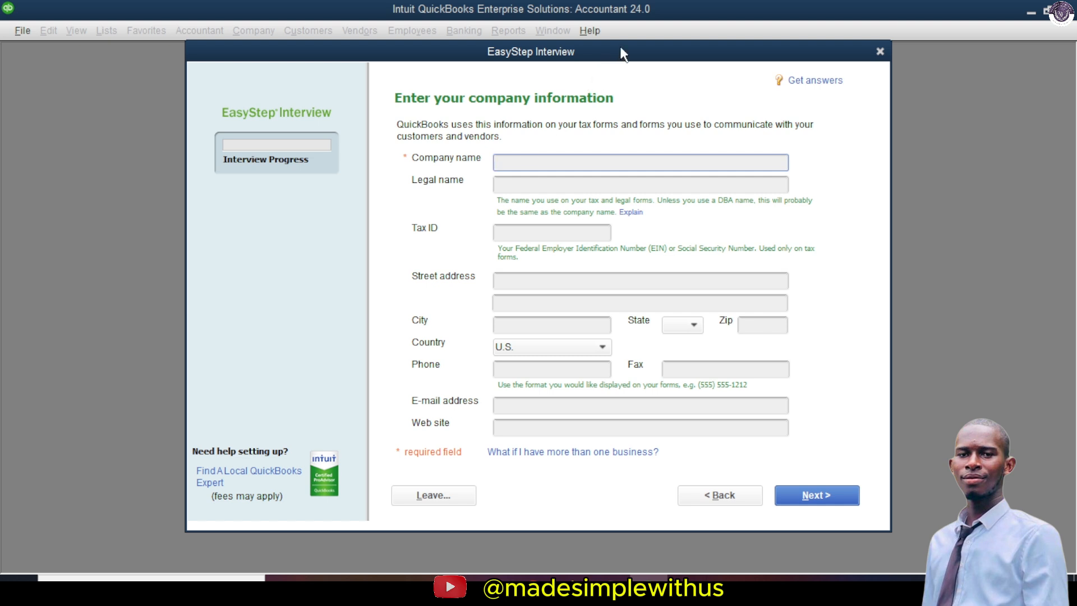
type("MADESIMPLEWITHUSALPHA")
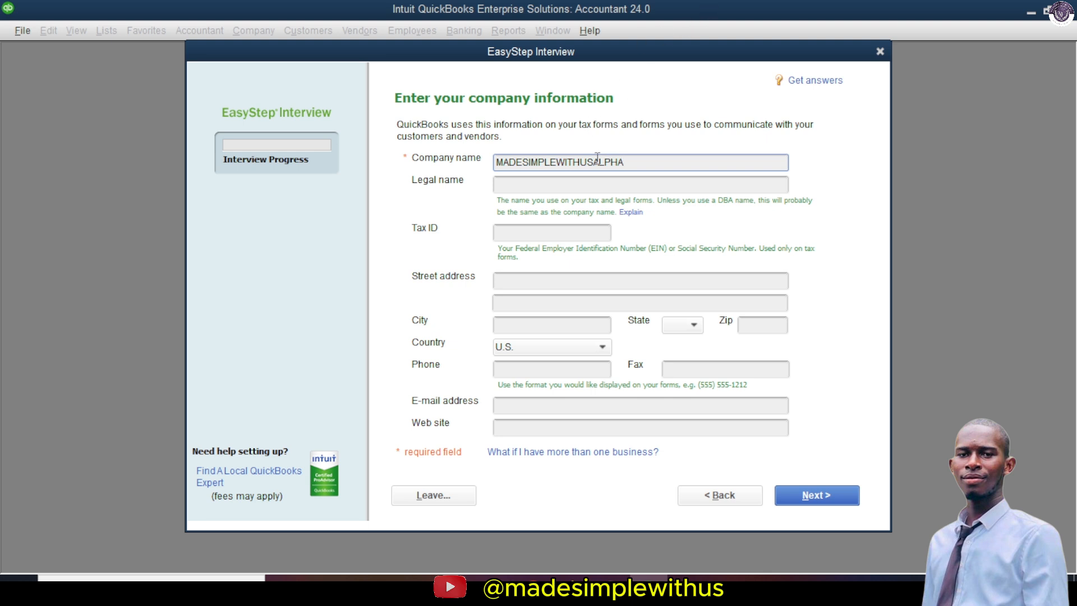
left_click(574, 181)
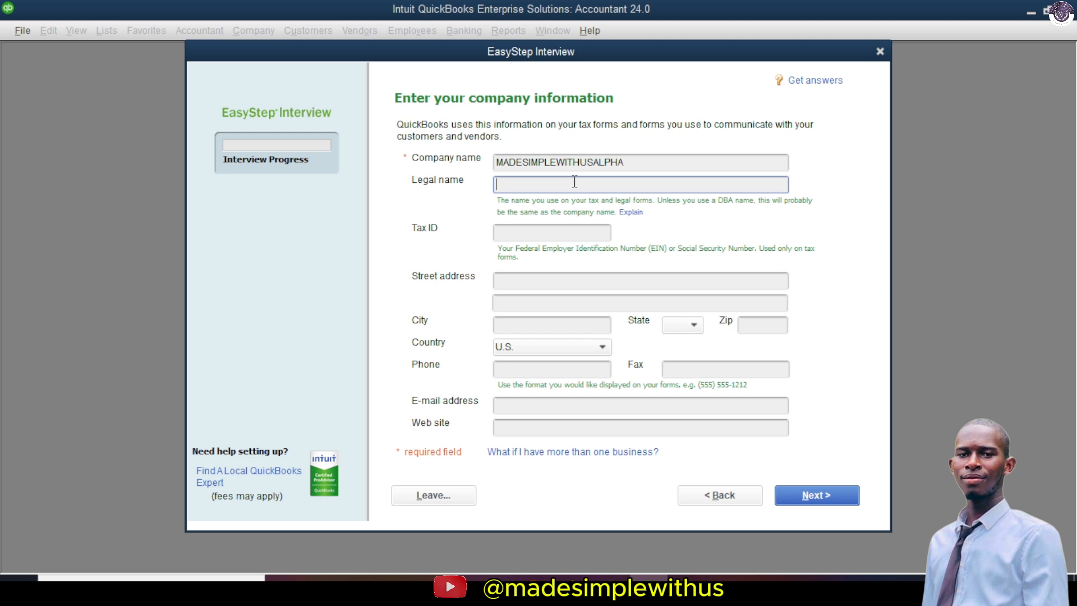
type("MADESIMPLEWITHUSALPHA")
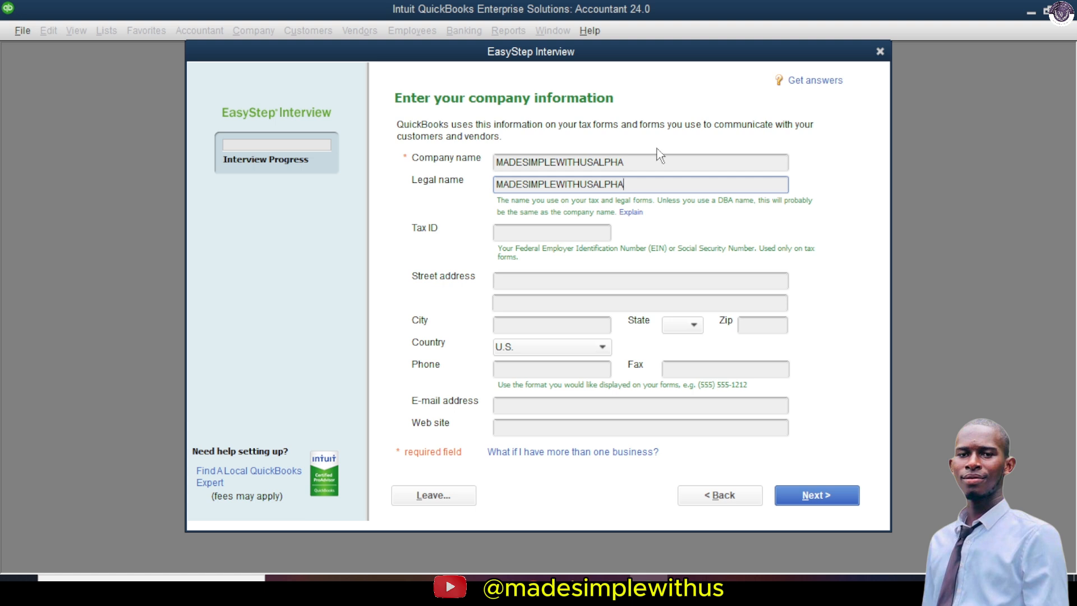
left_click(532, 233)
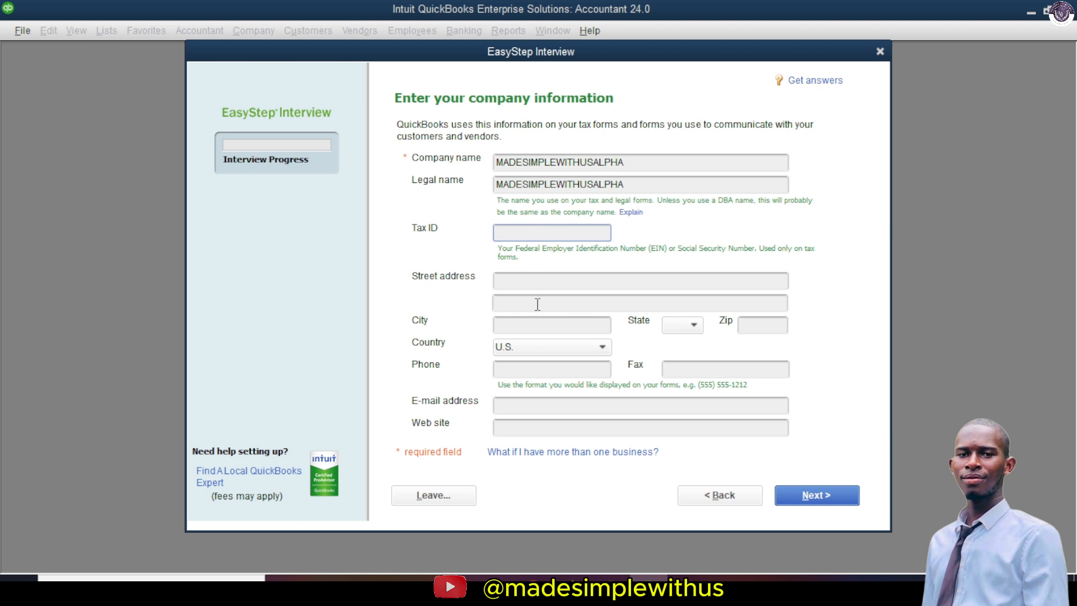
left_click(533, 280)
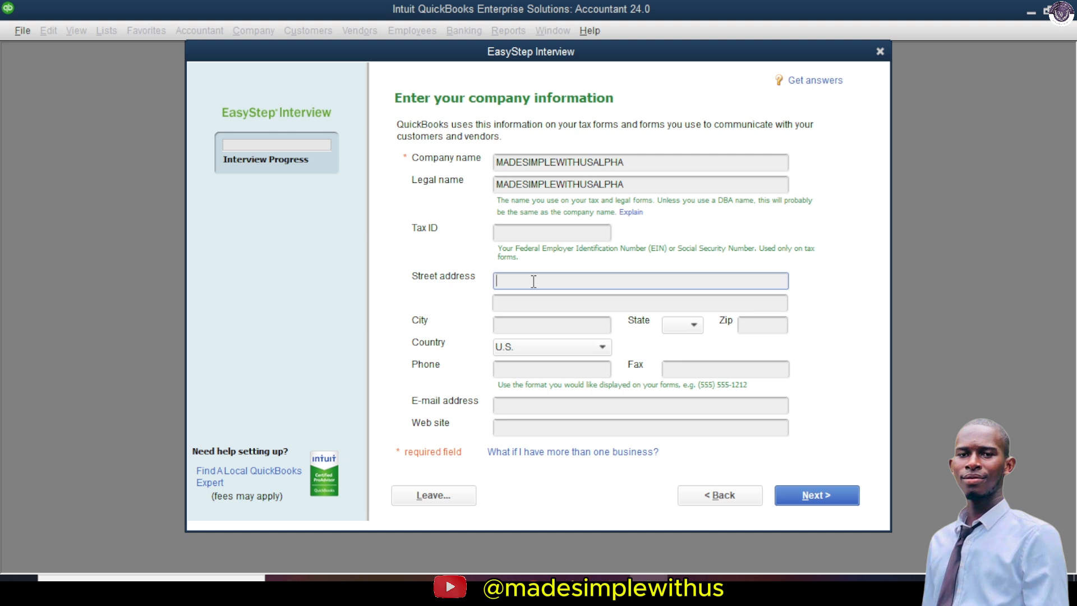
left_click(510, 330)
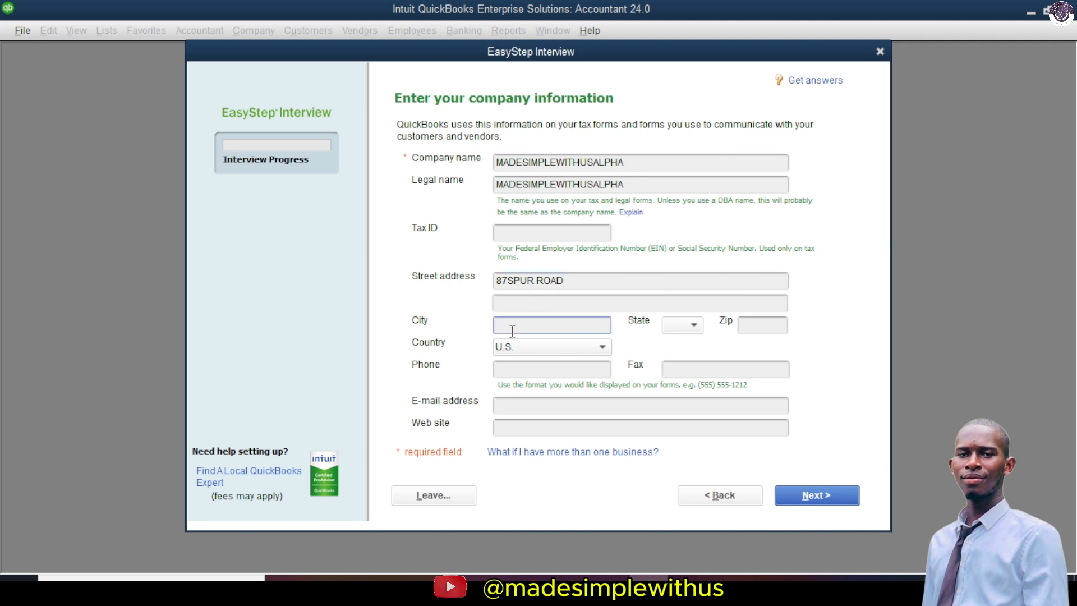
type("FREETOWN")
left_click(762, 329)
type("189")
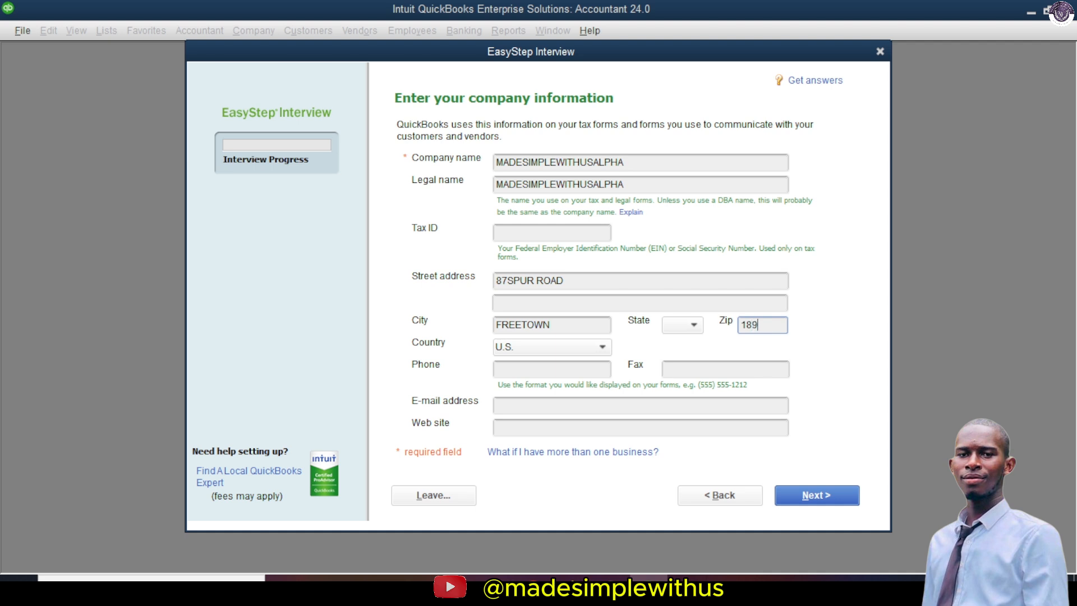
type("01")
left_click(520, 369)
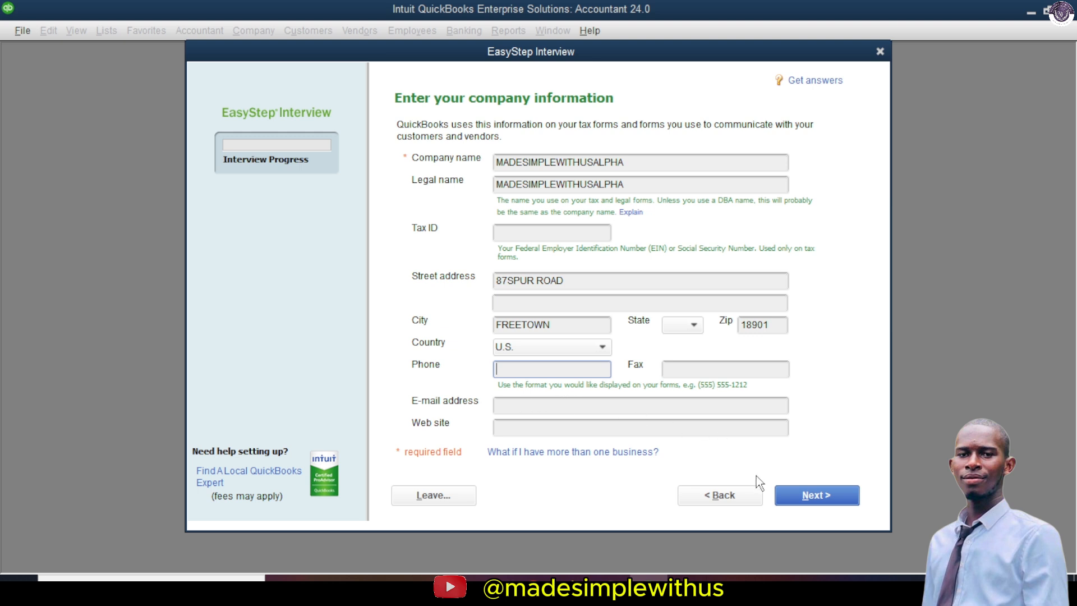
Step: Continue to the industry list and select General Product-based Business
left_click(818, 494)
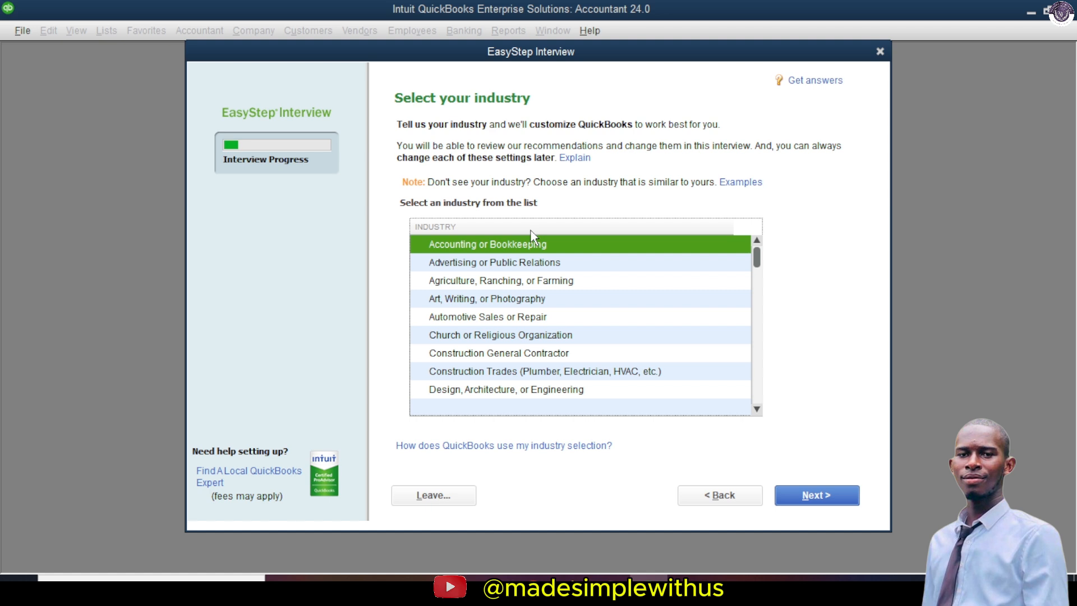
scroll(530, 236, "down", 2)
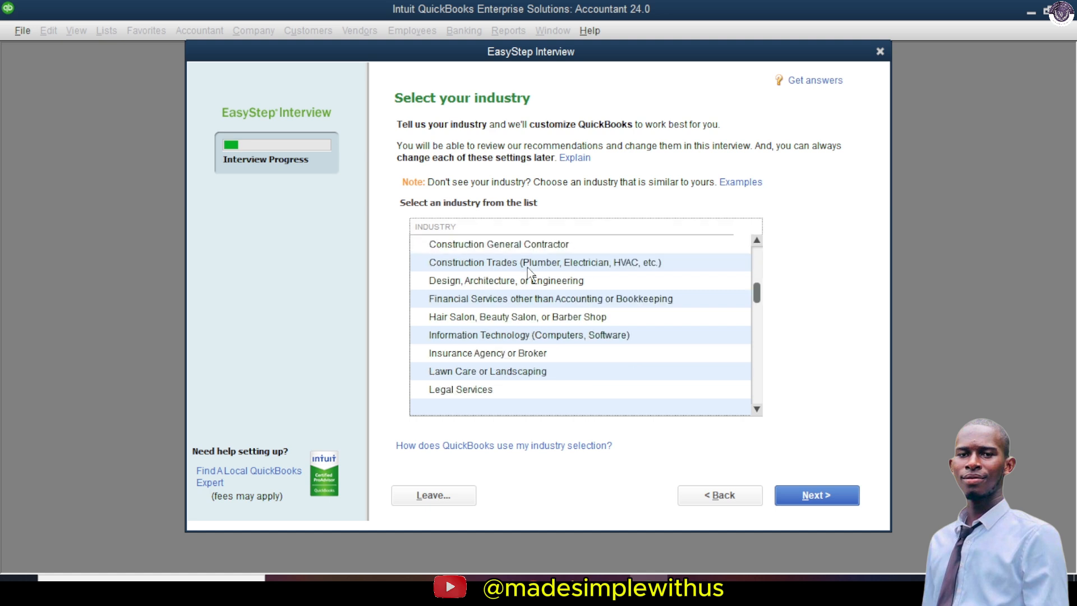
scroll(529, 272, "up", 2)
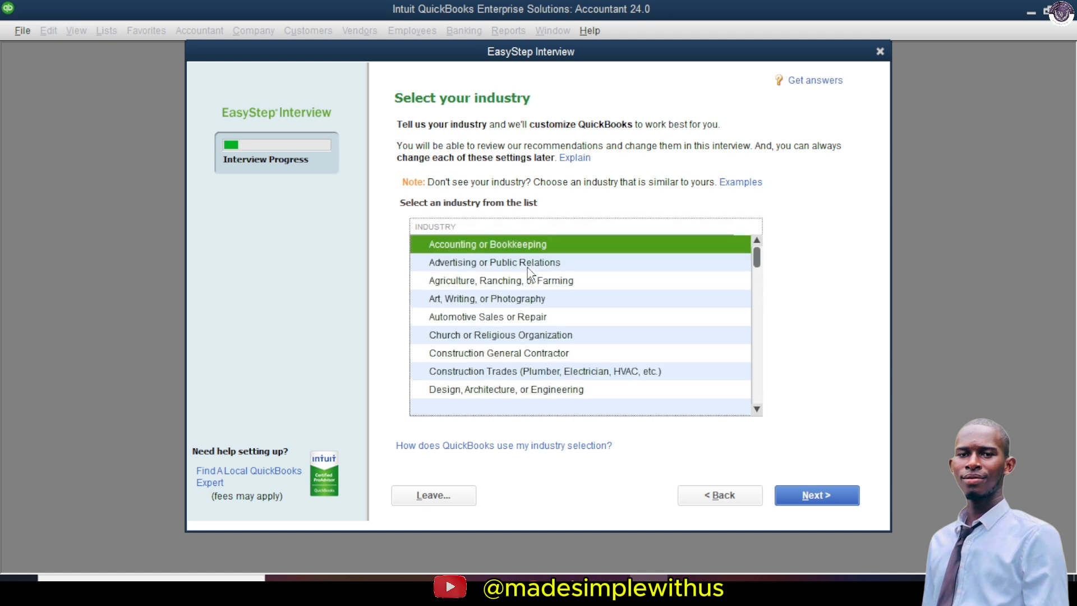
scroll(530, 272, "down", 1)
scroll(530, 272, "up", 1)
scroll(497, 322, "down", 6)
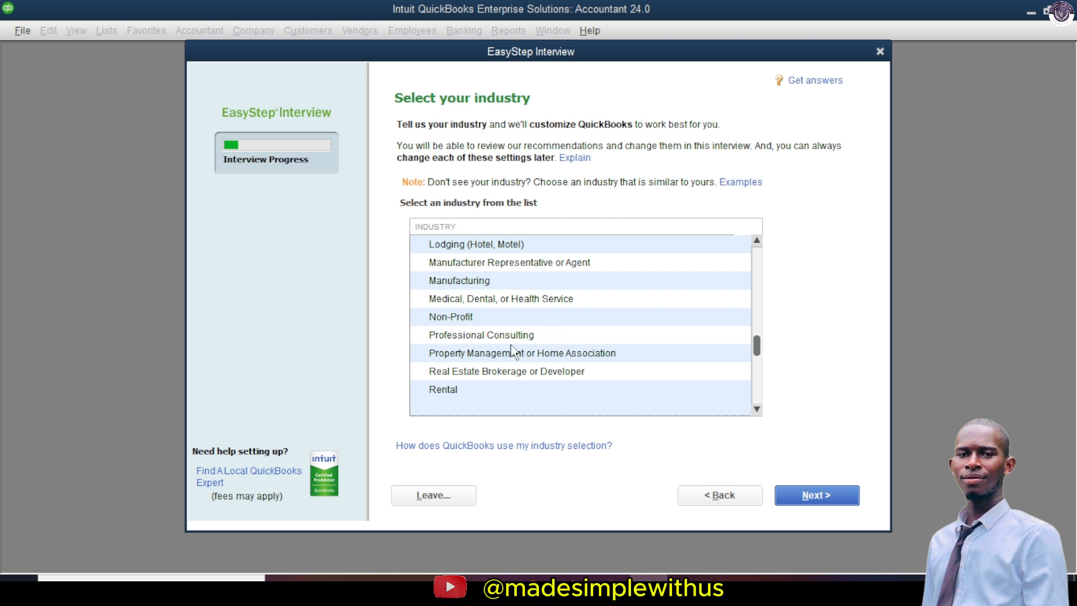
scroll(550, 342, "down", 3)
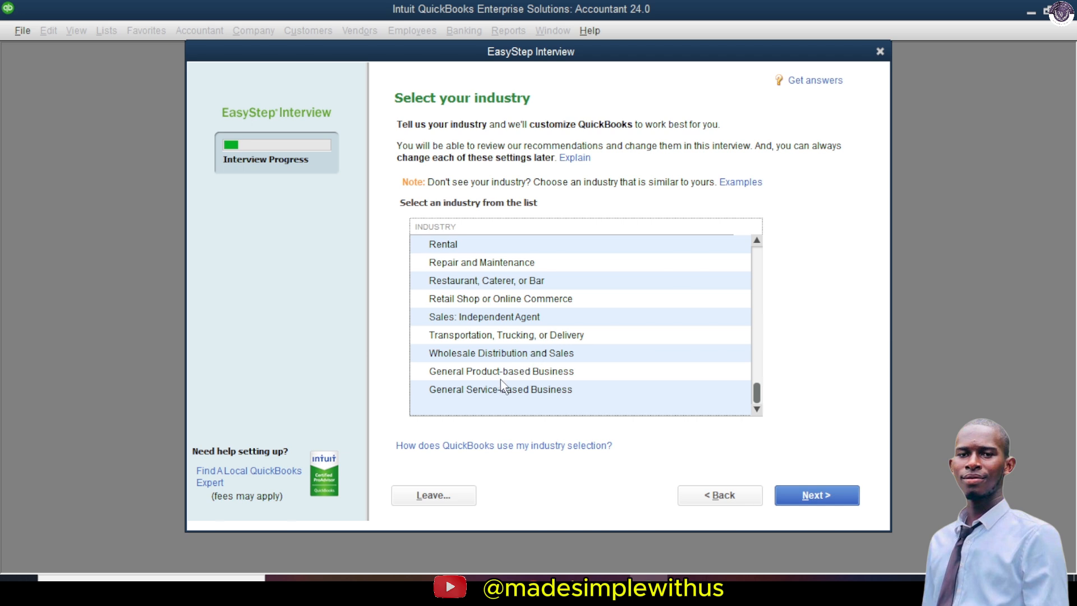
left_click(536, 373)
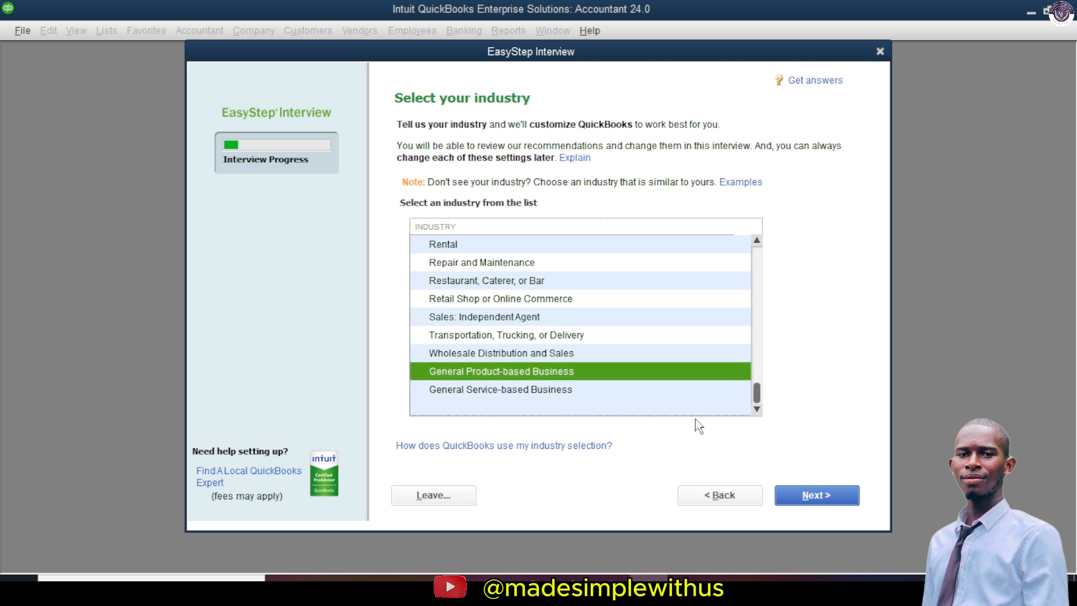
Step: Set the organization type to LLC, keeping Single-member LLC (Form 1040), and continue
left_click(808, 495)
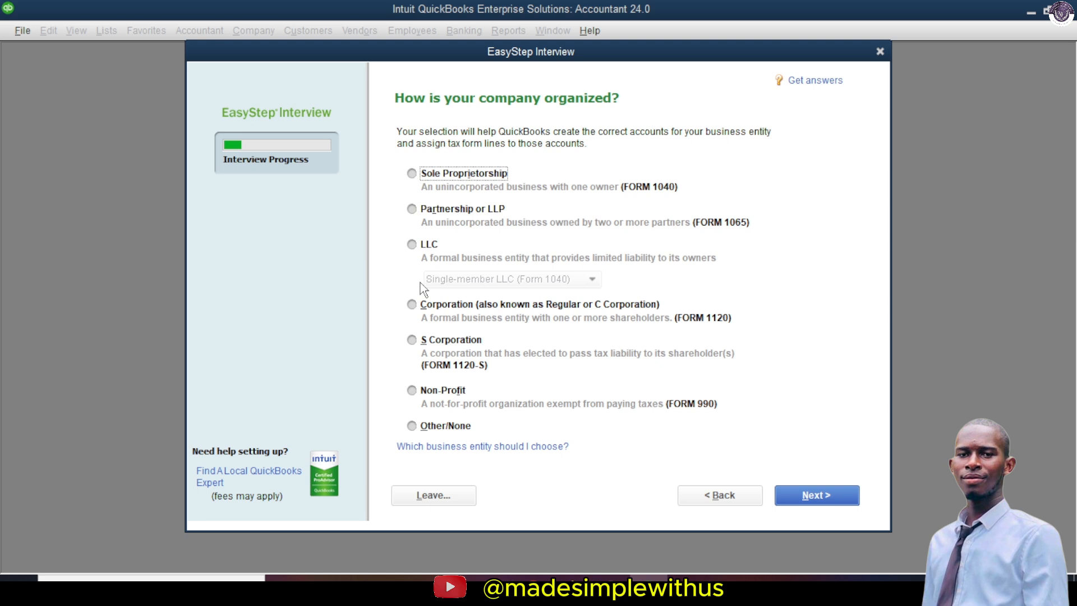
left_click(412, 245)
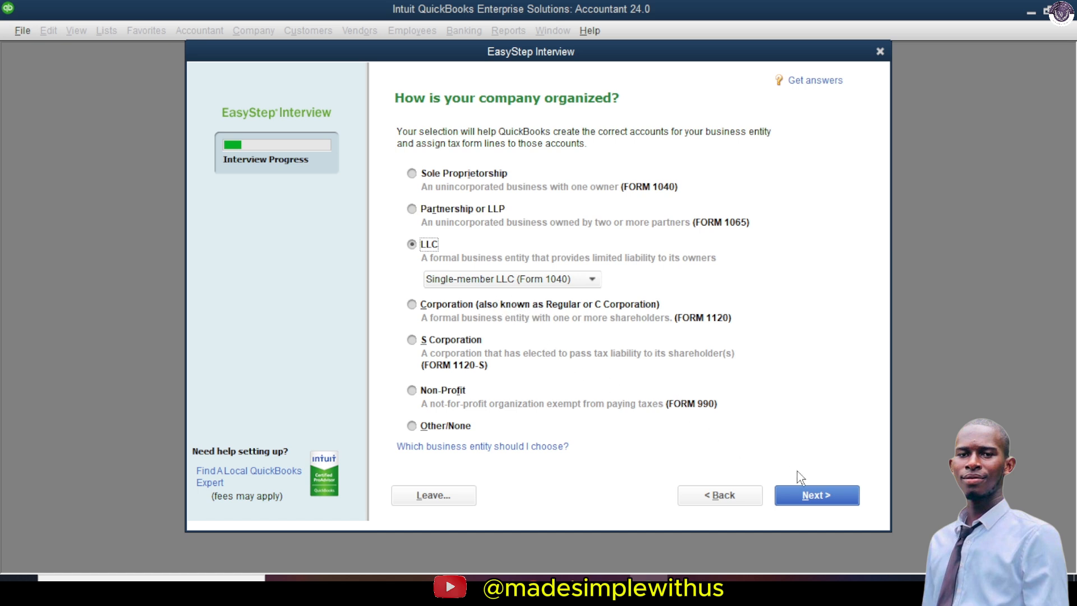
left_click(817, 496)
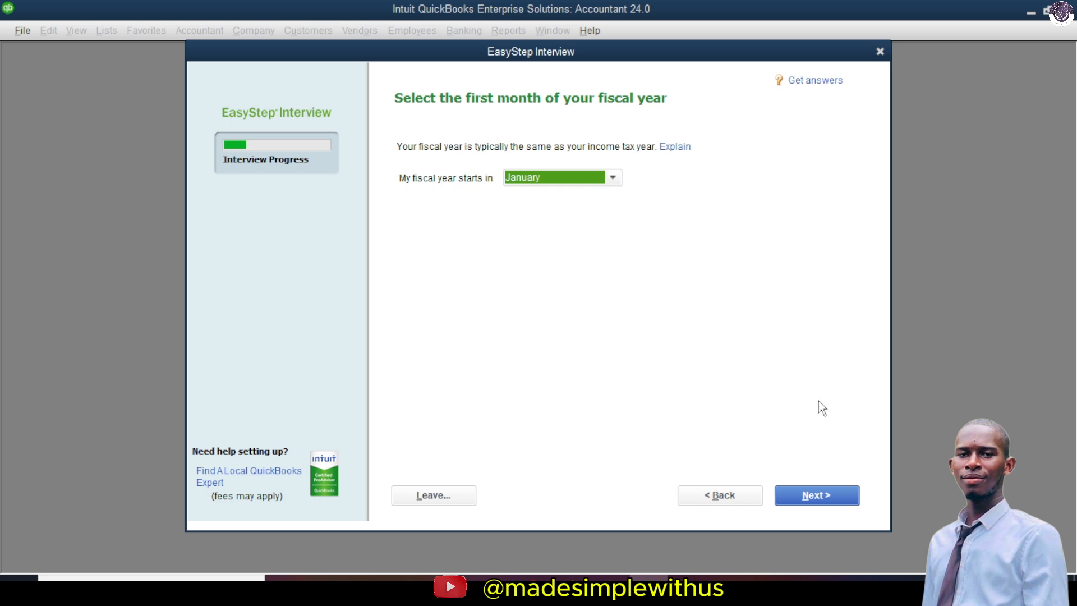
Step: Accept January as the first month of the fiscal year and continue
left_click(836, 489)
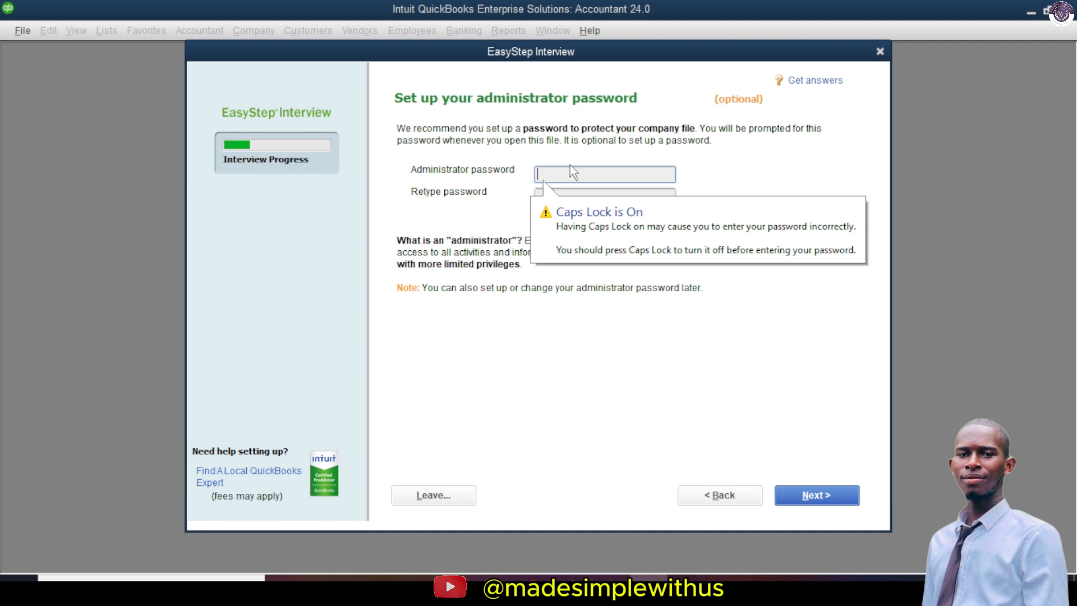
Step: Enter an administrator password with a mismatched confirmation, then dismiss the mismatch warning
type("A")
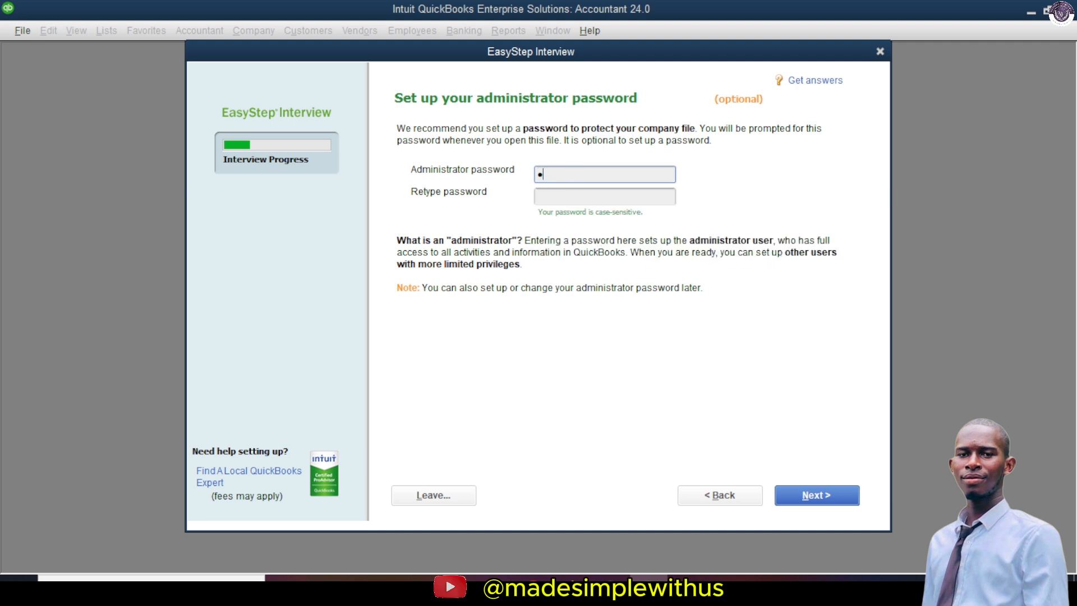
type("dmin12345")
left_click(564, 201)
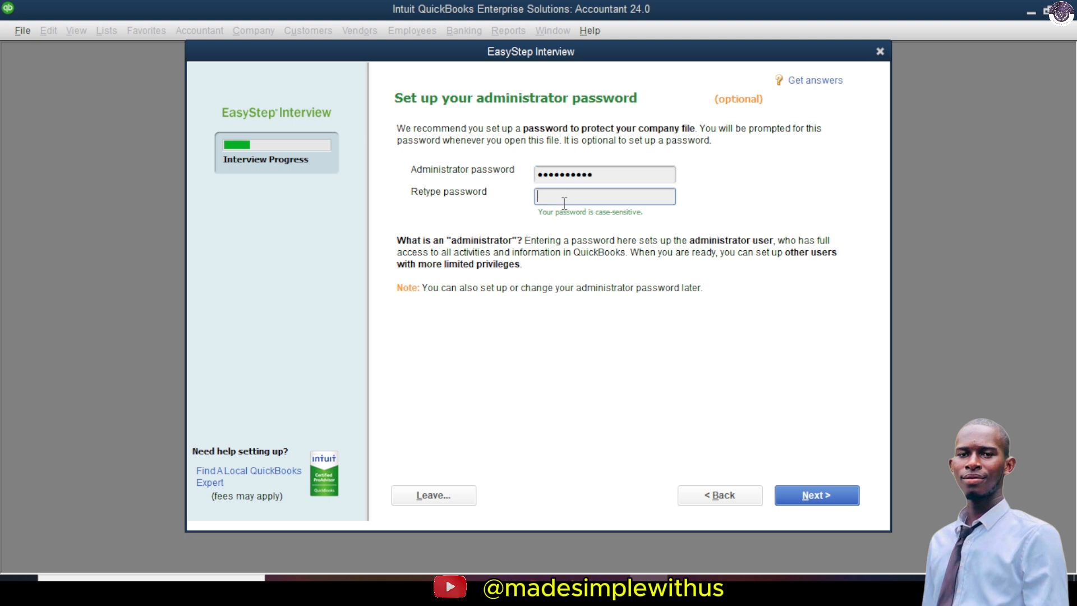
type("Admin@12345")
left_click(818, 494)
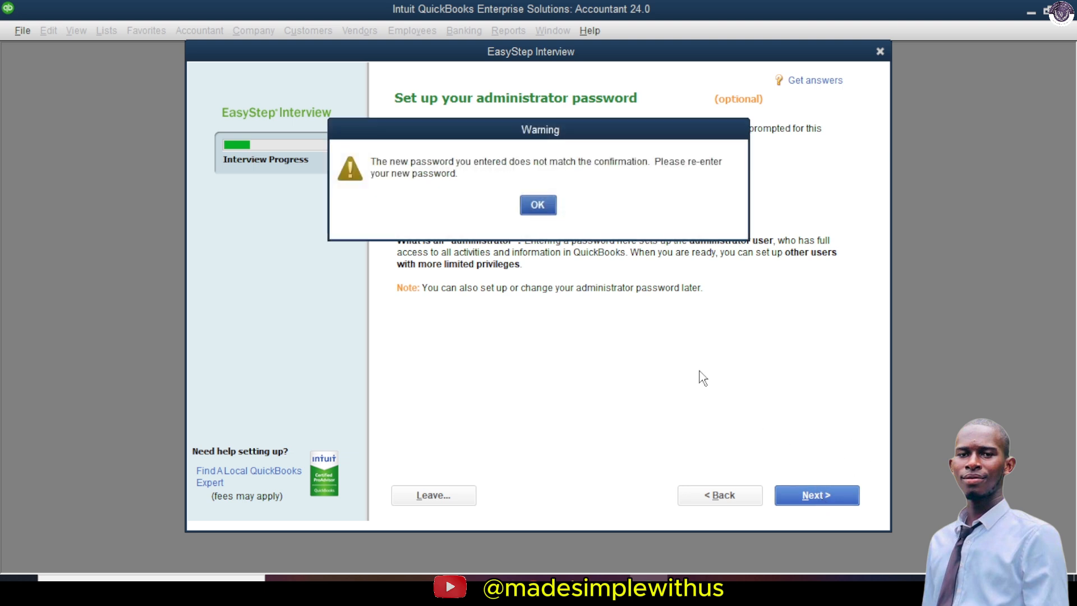
left_click(537, 208)
Step: Clear both password fields and re-enter the administrator password and its confirmation
left_click(605, 197)
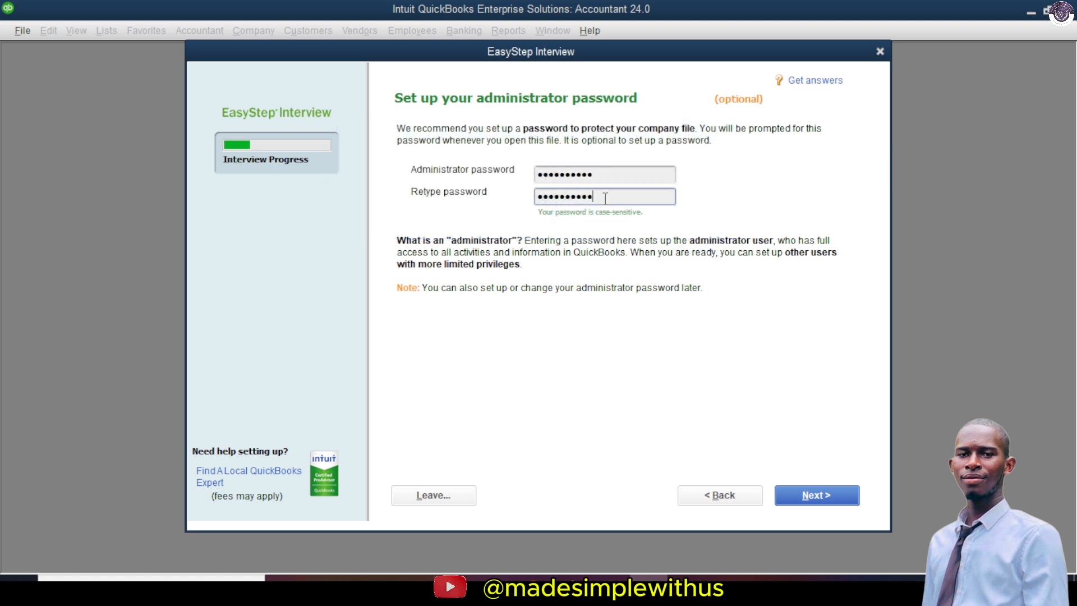
key("BackSpace")
key("BackSpace")
key("BackSpace")
key("BackSpace")
key("BackSpace")
key("BackSpace")
key("BackSpace")
key("BackSpace")
key("BackSpace")
key("BackSpace")
key("BackSpace")
left_click(608, 169)
key("BackSpace")
key("BackSpace")
key("BackSpace")
key("BackSpace")
key("BackSpace")
key("BackSpace")
key("BackSpace")
key("BackSpace")
key("BackSpace")
key("BackSpace")
key("BackSpace")
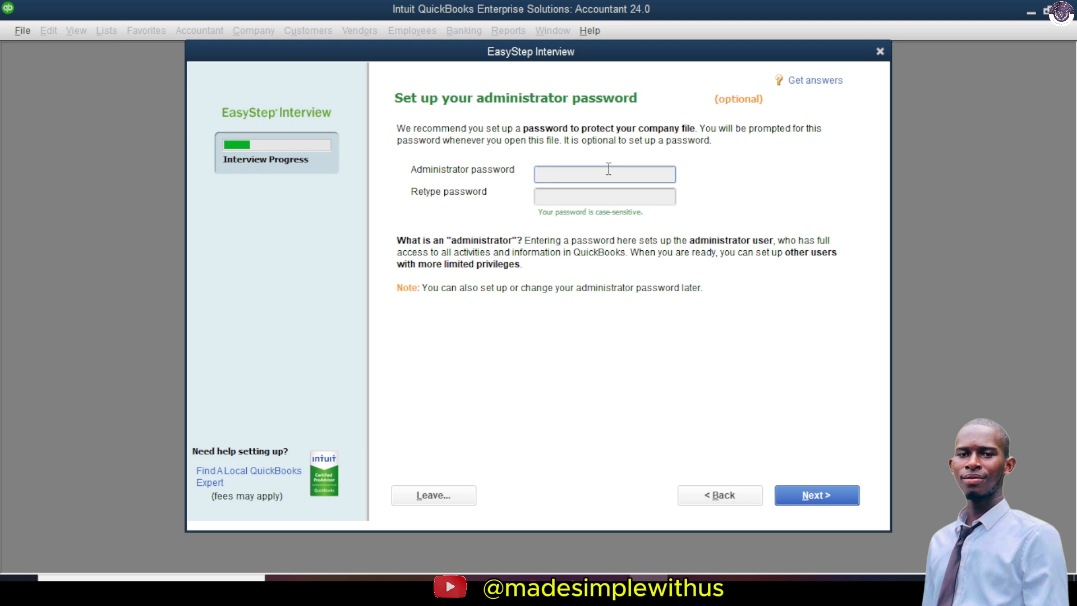
type("••••••••")
left_click(576, 198)
type("•••••")
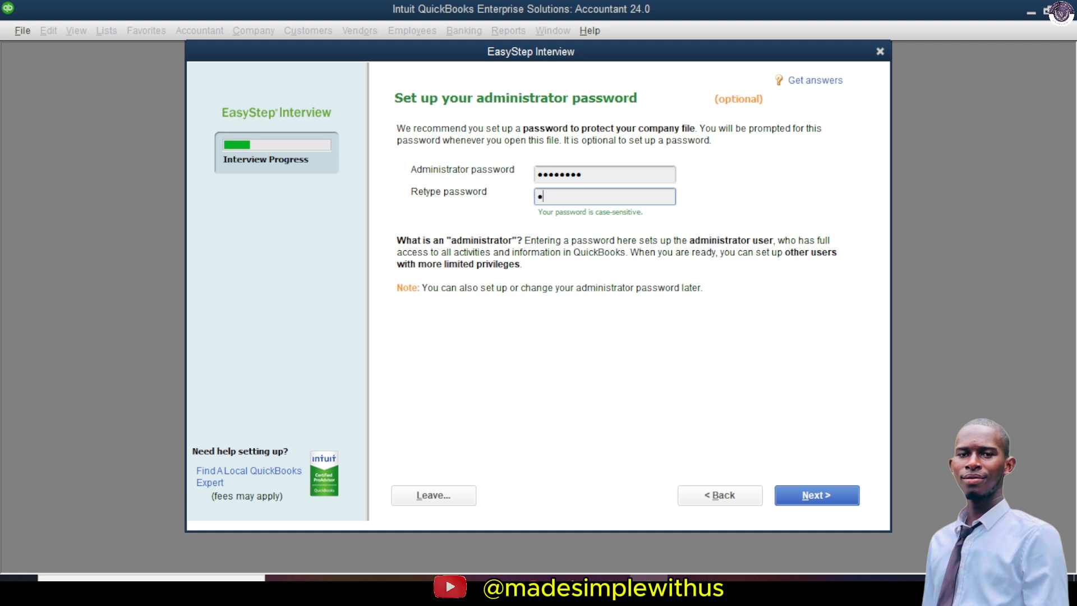
type("••••")
Step: Save the company file as MADESIMPLEWITHUSALPHA.QBW in the Quickbooks teaching folder
left_click(831, 495)
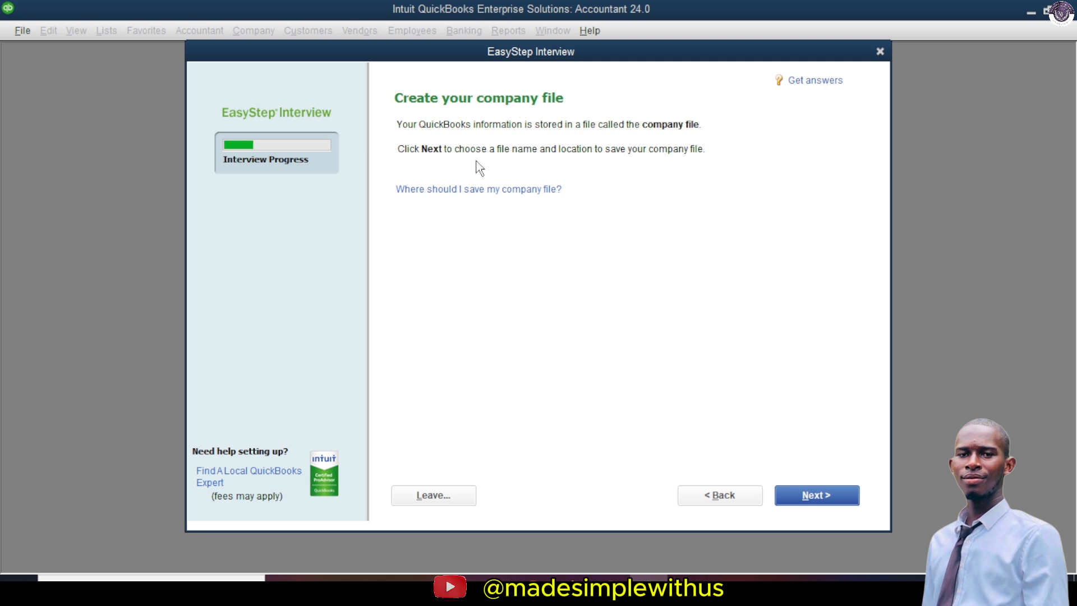
left_click(810, 498)
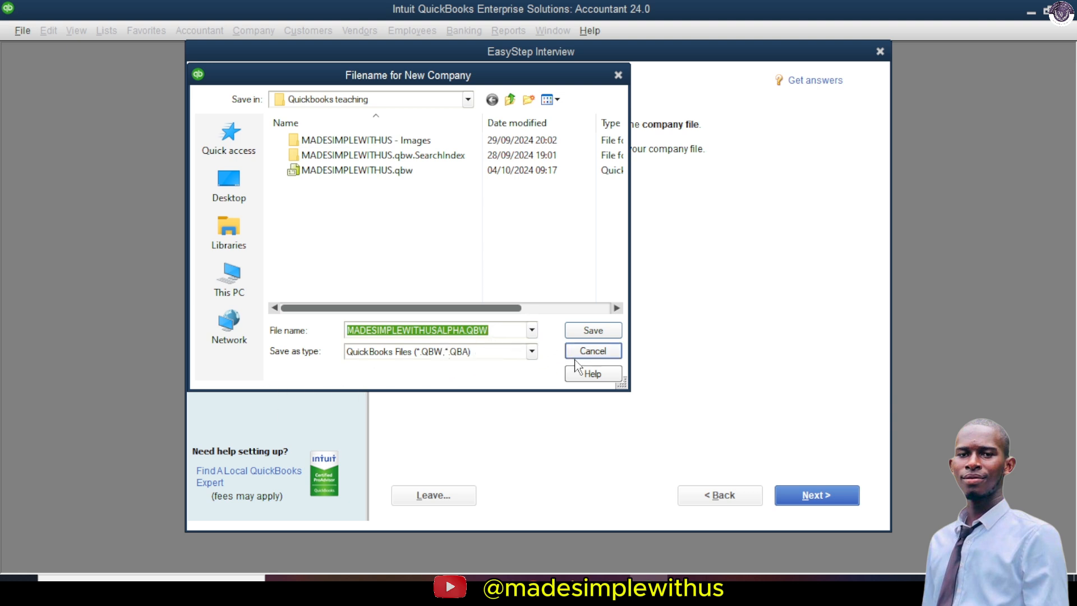
left_click(595, 332)
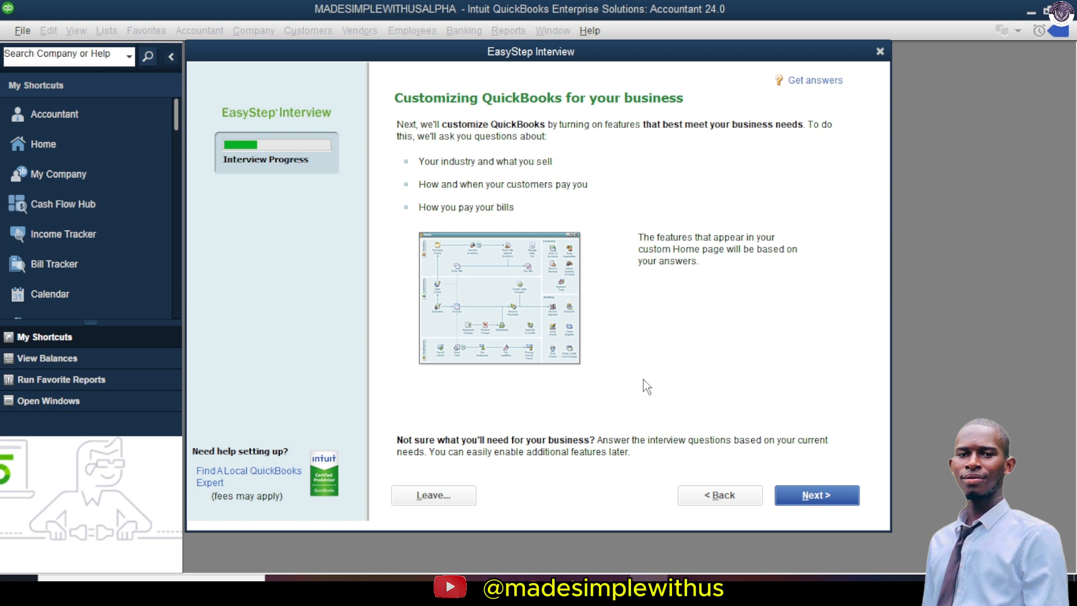
Step: Answer that the business sells both services and products
left_click(813, 496)
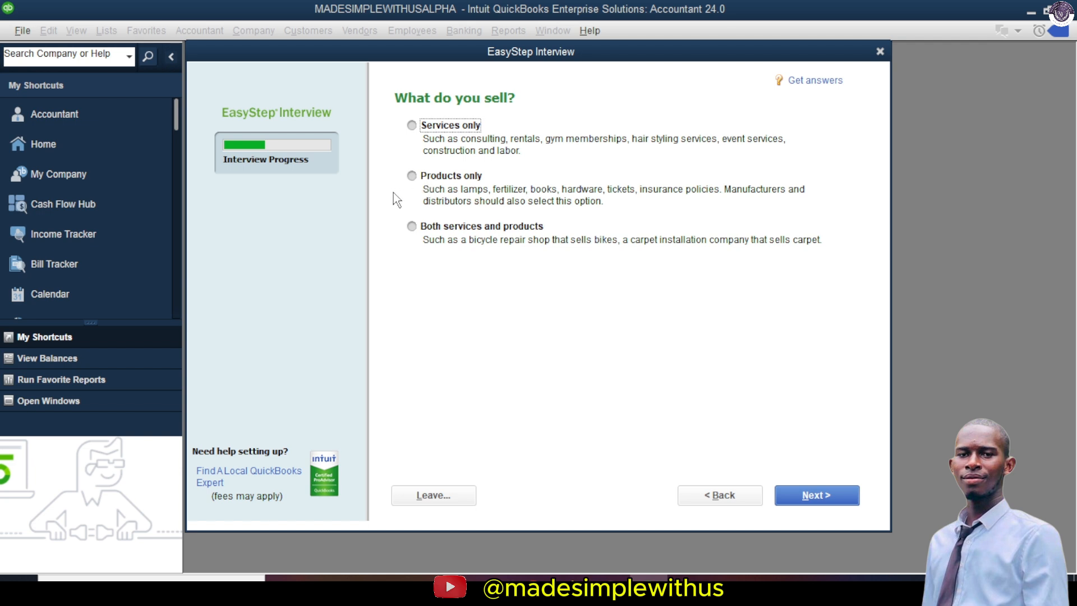
left_click(412, 226)
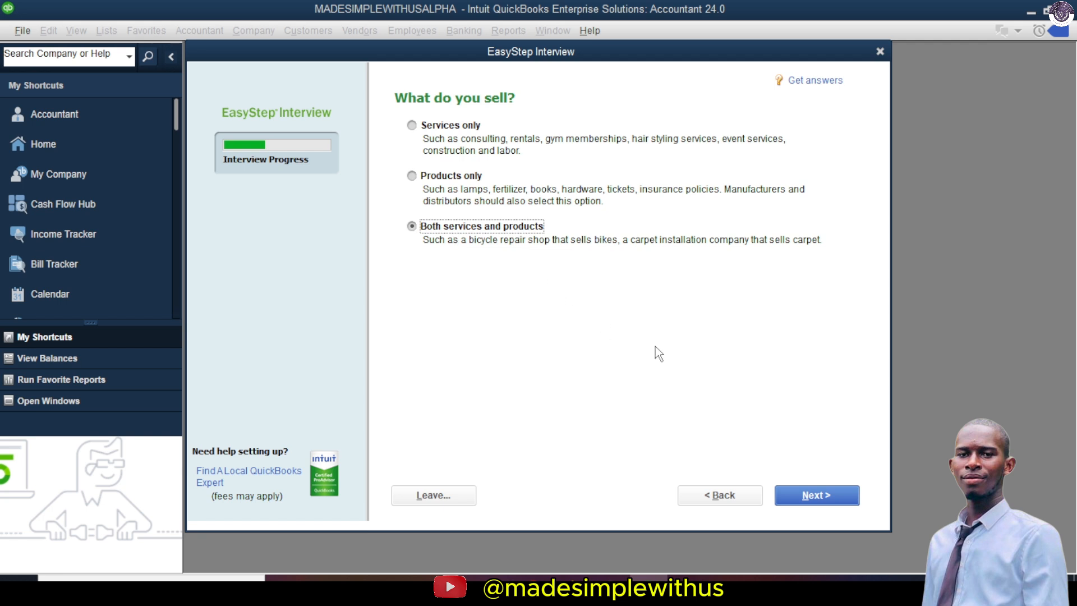
left_click(819, 495)
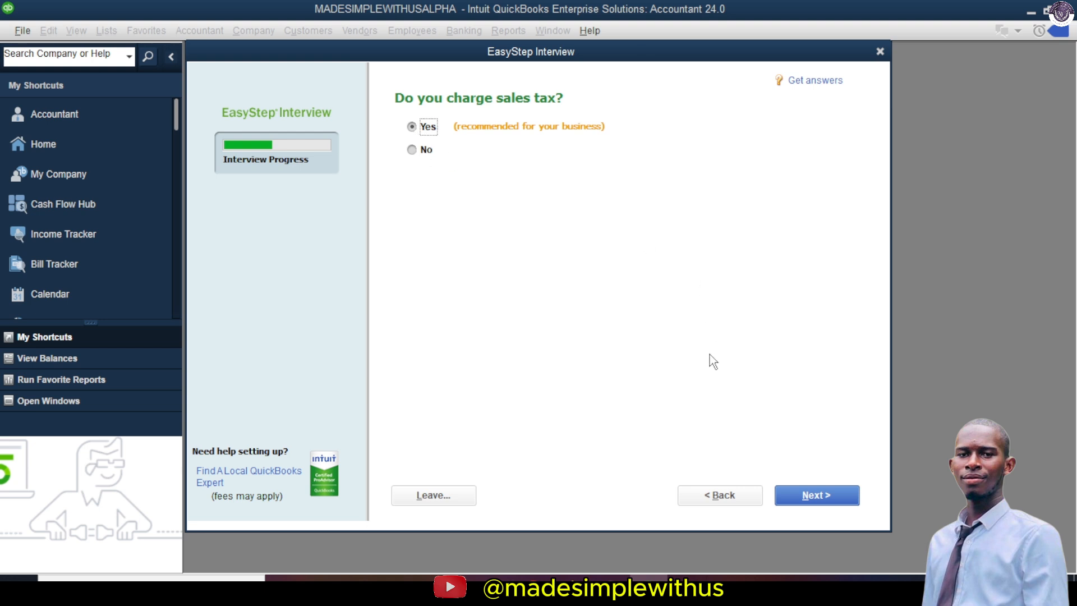
Step: Keep sales tax, estimates, sales orders and billing statements at Yes; turn on progress invoicing
left_click(828, 488)
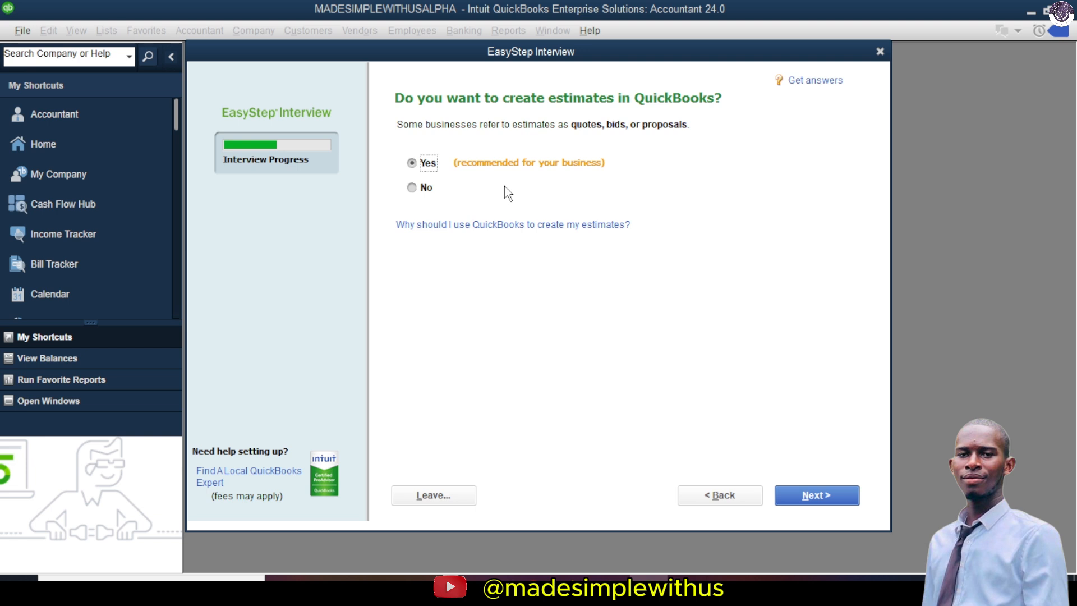
left_click(812, 502)
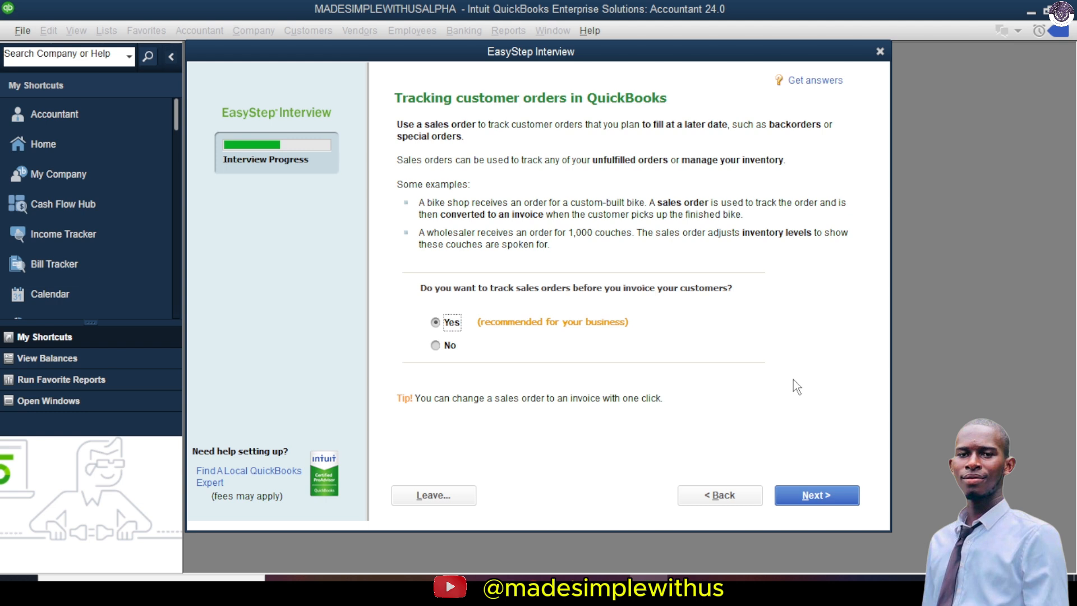
left_click(828, 493)
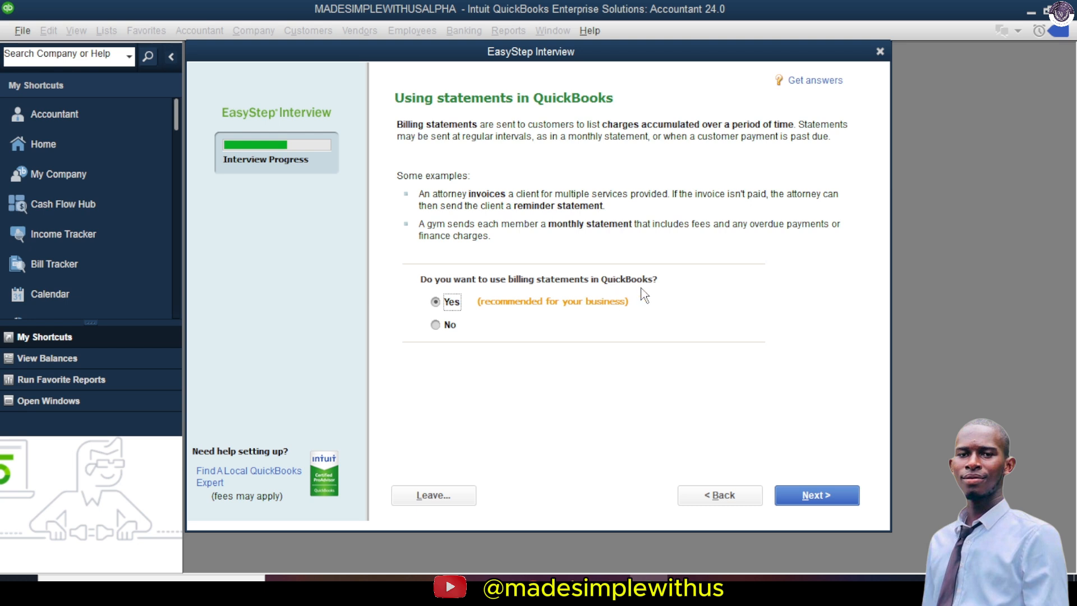
left_click(820, 498)
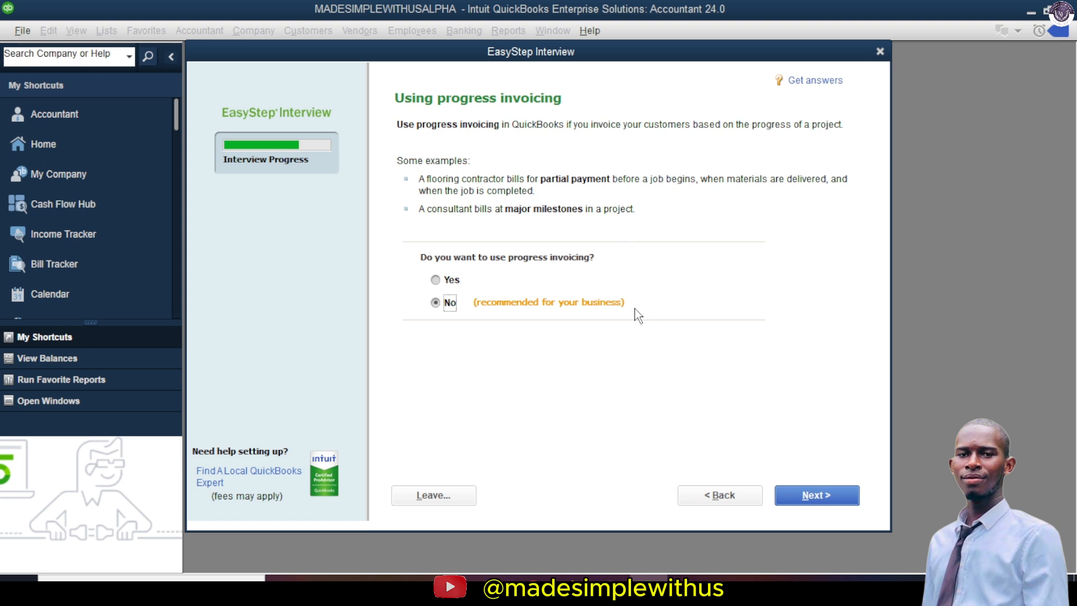
left_click(438, 280)
left_click(815, 501)
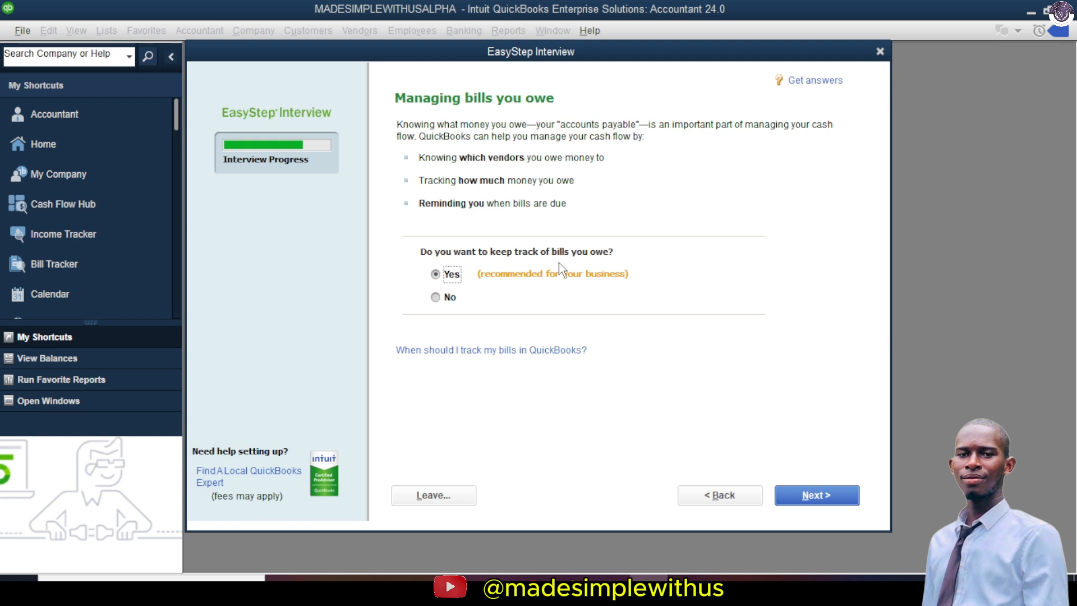
Step: Keep bill tracking on and answer Yes to tracking inventory and time
left_click(818, 496)
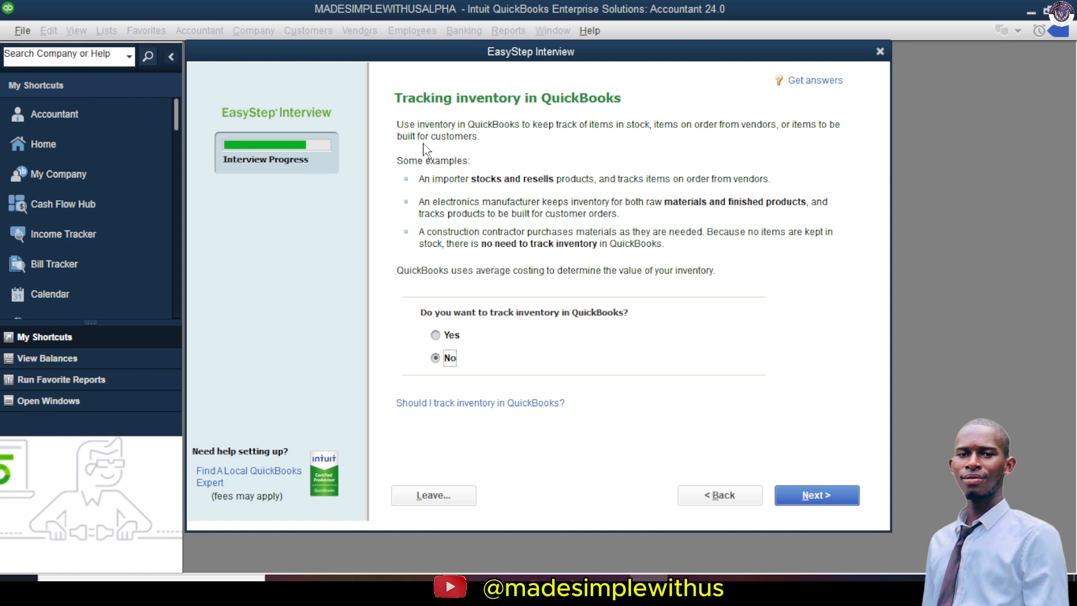
left_click(435, 336)
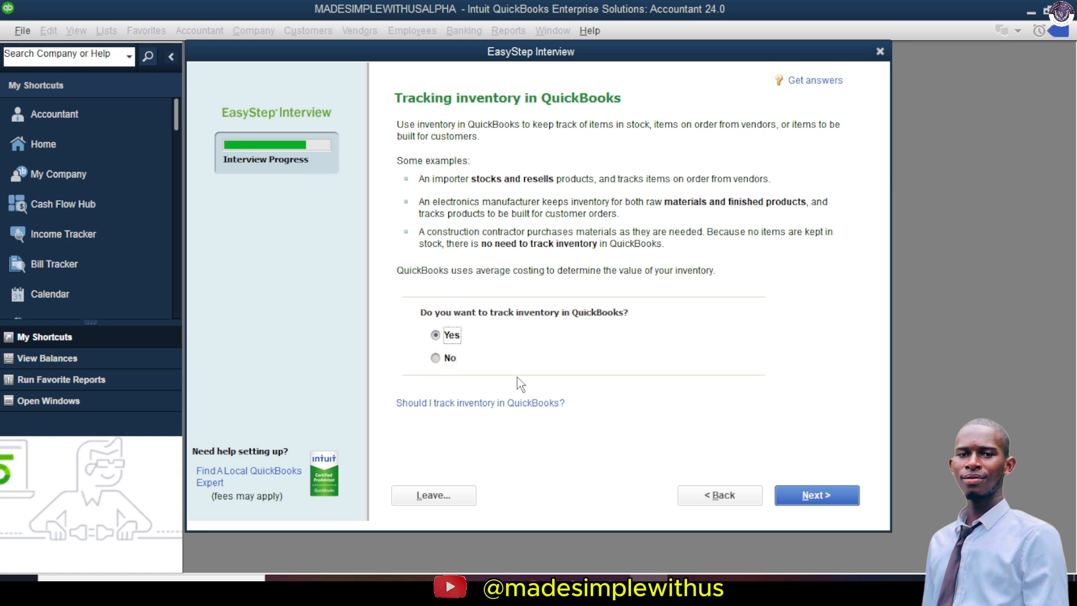
left_click(816, 495)
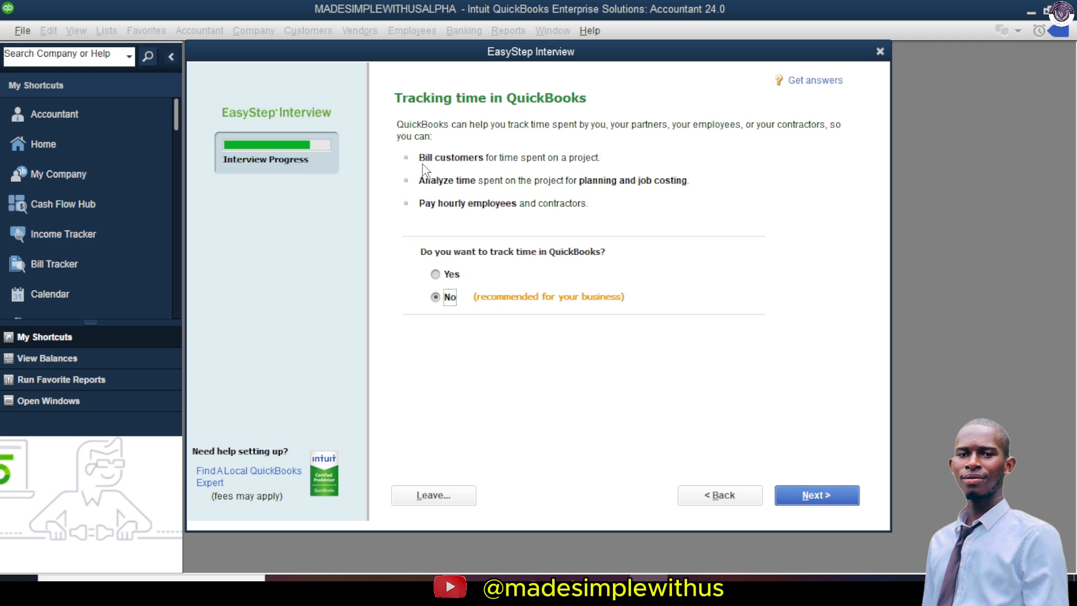
left_click(447, 275)
left_click(807, 495)
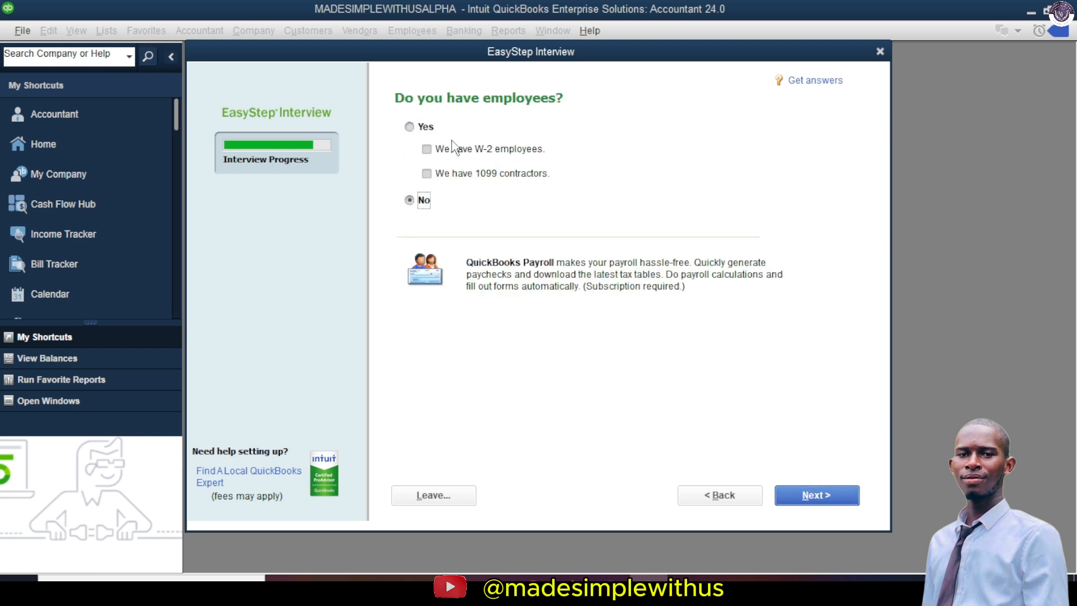
Step: Answer No to having employees and continue to the Chart of Accounts introduction
left_click(421, 127)
left_click(409, 203)
left_click(813, 496)
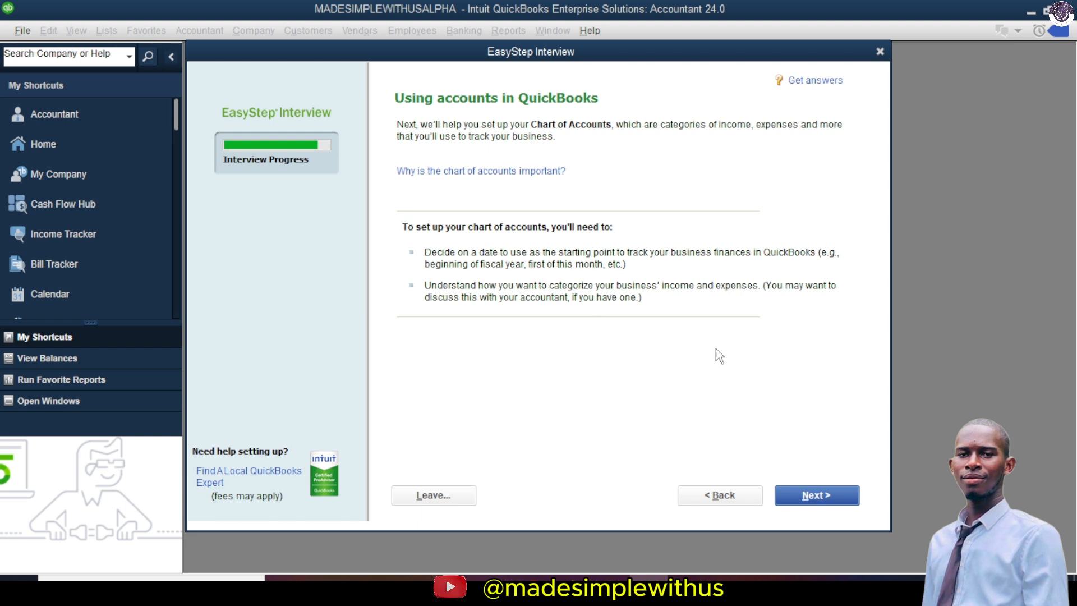
Step: Choose the today's-date option, set the start date to 01/01/2024 from the calendar, and continue
left_click(809, 492)
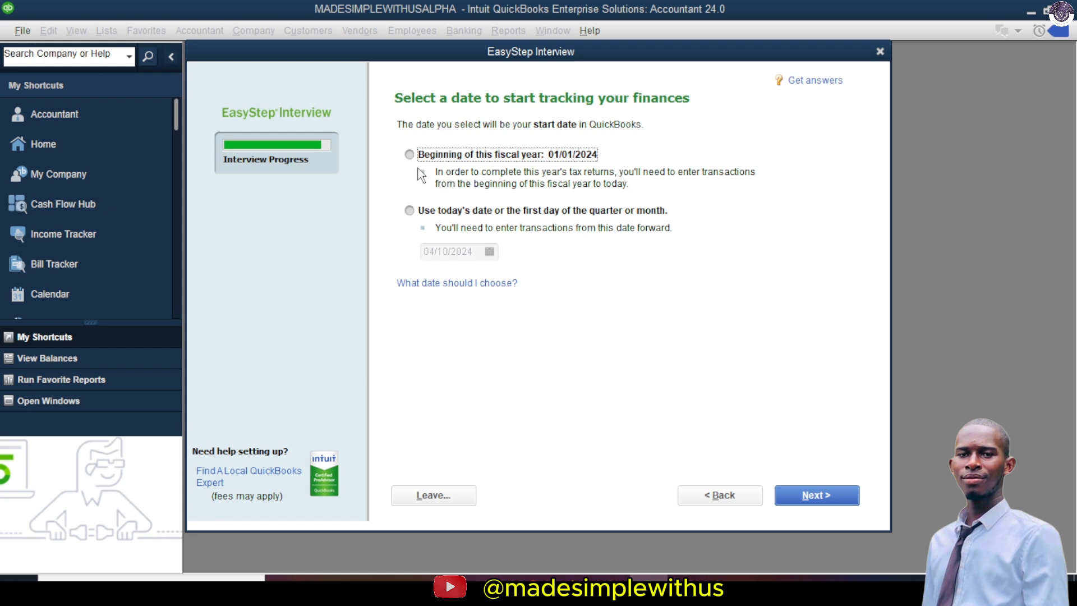
left_click(409, 211)
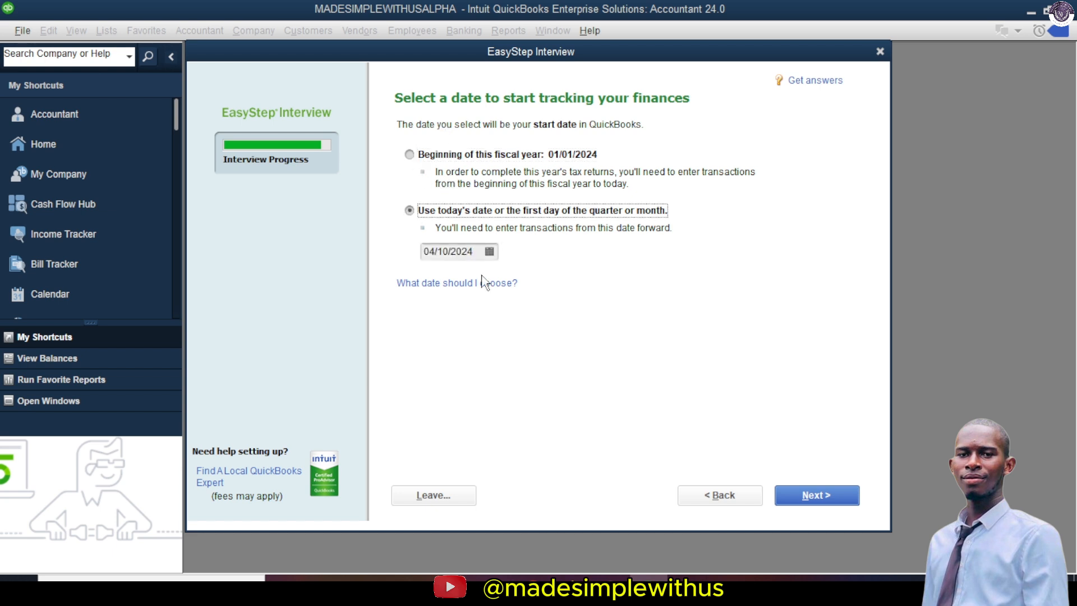
left_click(490, 252)
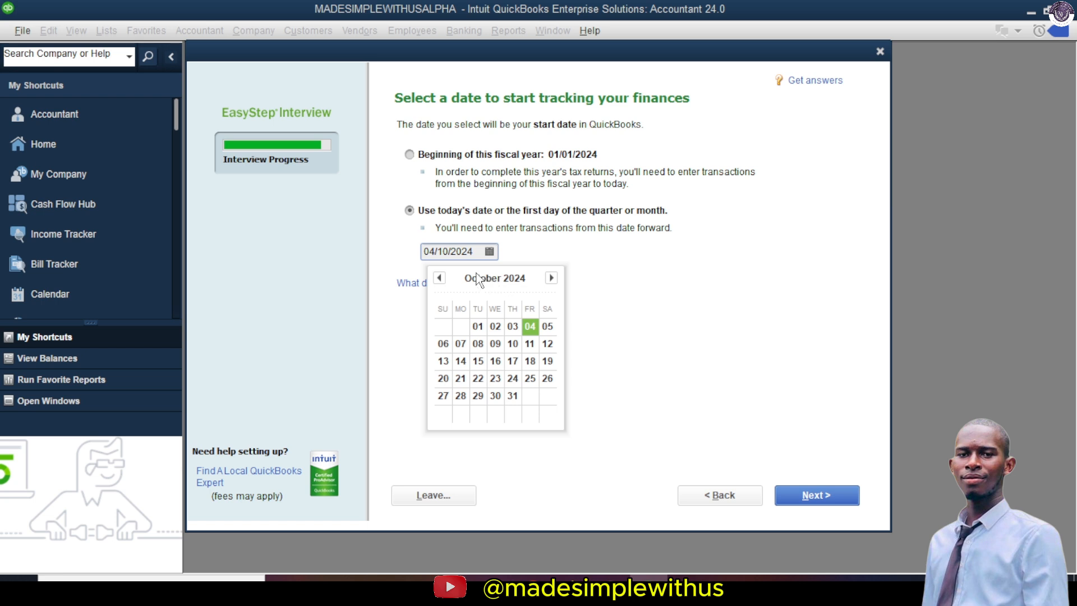
left_click(442, 278)
left_click(440, 278)
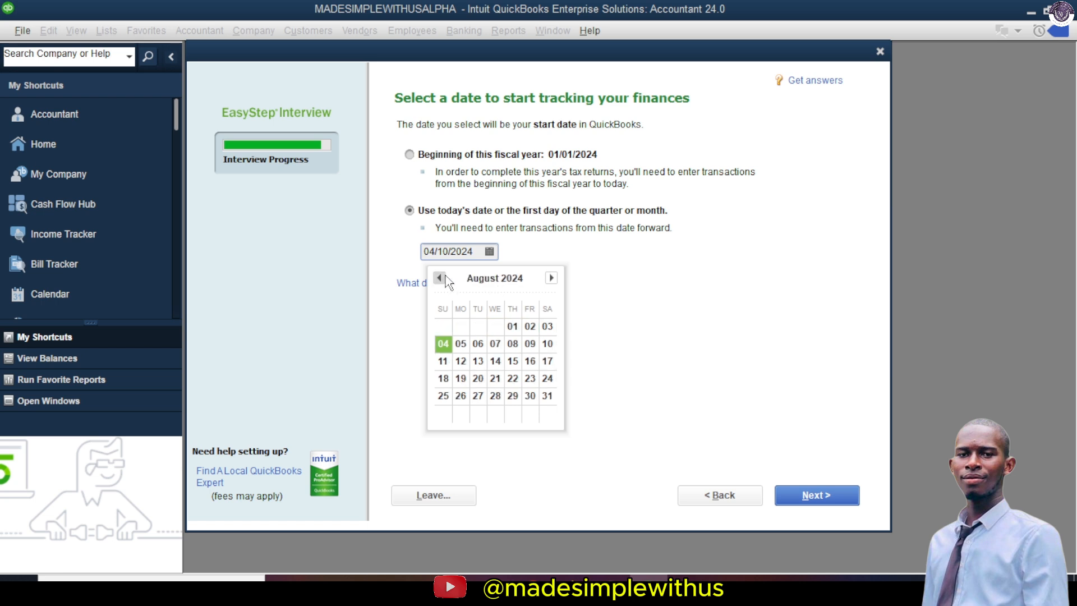
left_click(440, 277)
left_click(439, 278)
left_click(439, 278)
left_click(439, 277)
left_click(440, 278)
left_click(440, 278)
left_click(440, 277)
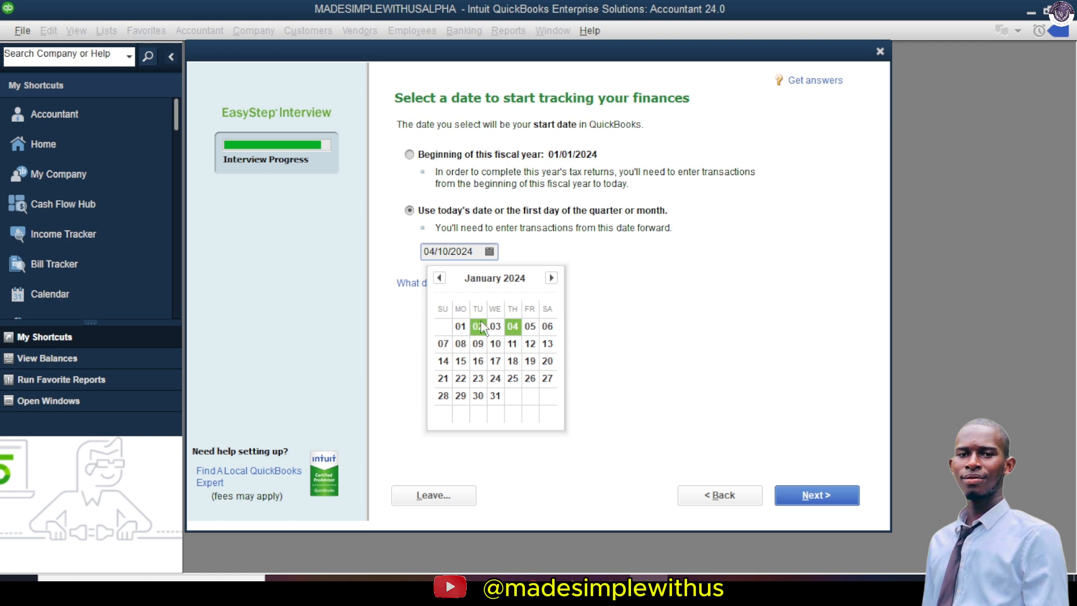
left_click(460, 326)
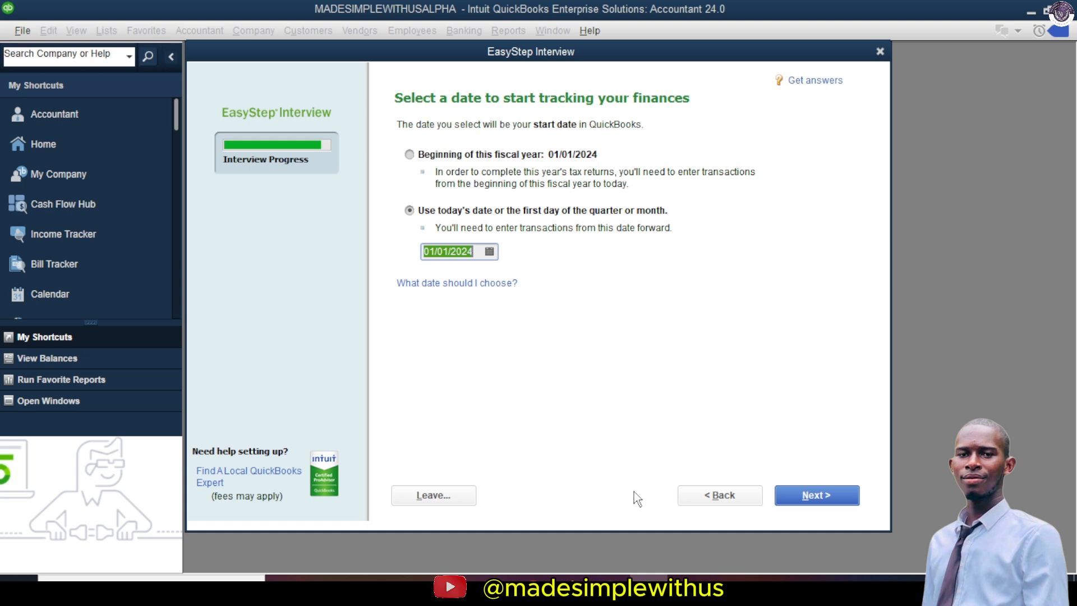
left_click(792, 497)
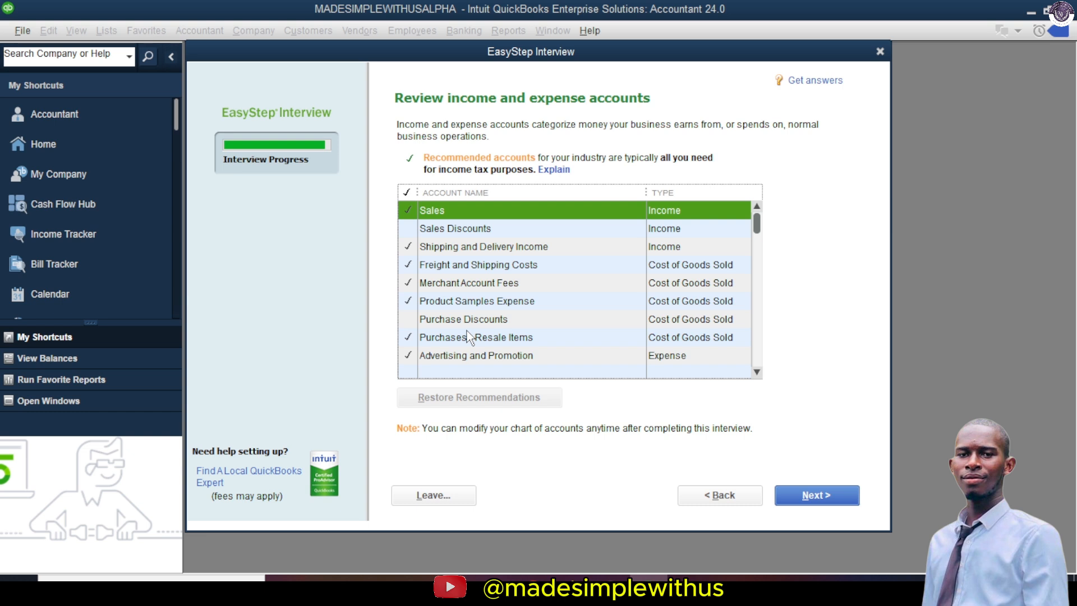
Step: Tick Worker's Compensation, Finance Charge Income, Insurance Proceeds Received and Interest Income, then finish
scroll(487, 252, "down", 5)
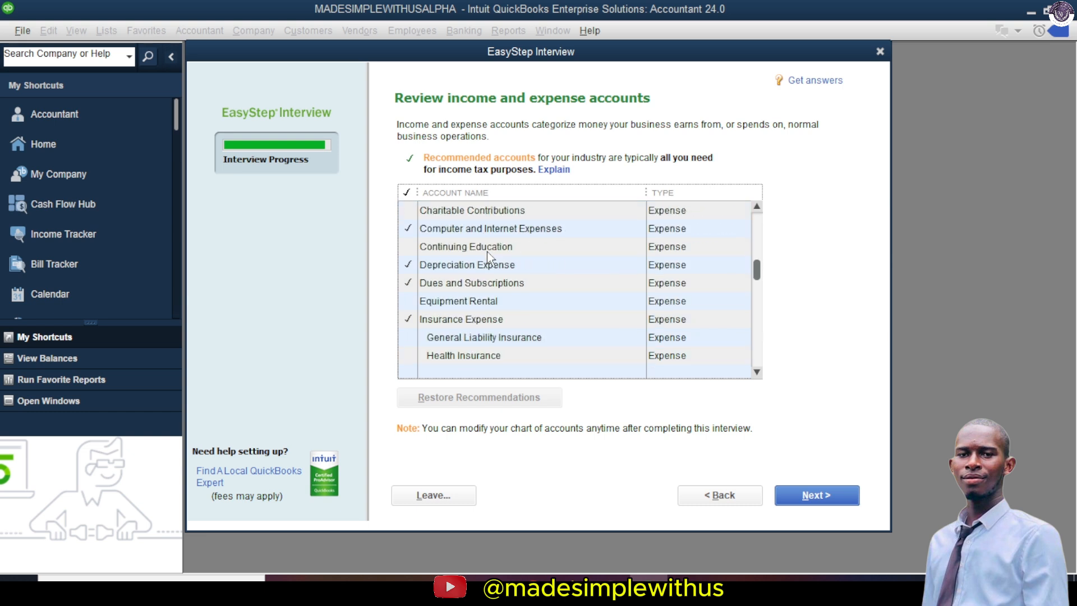
scroll(487, 294, "down", 1)
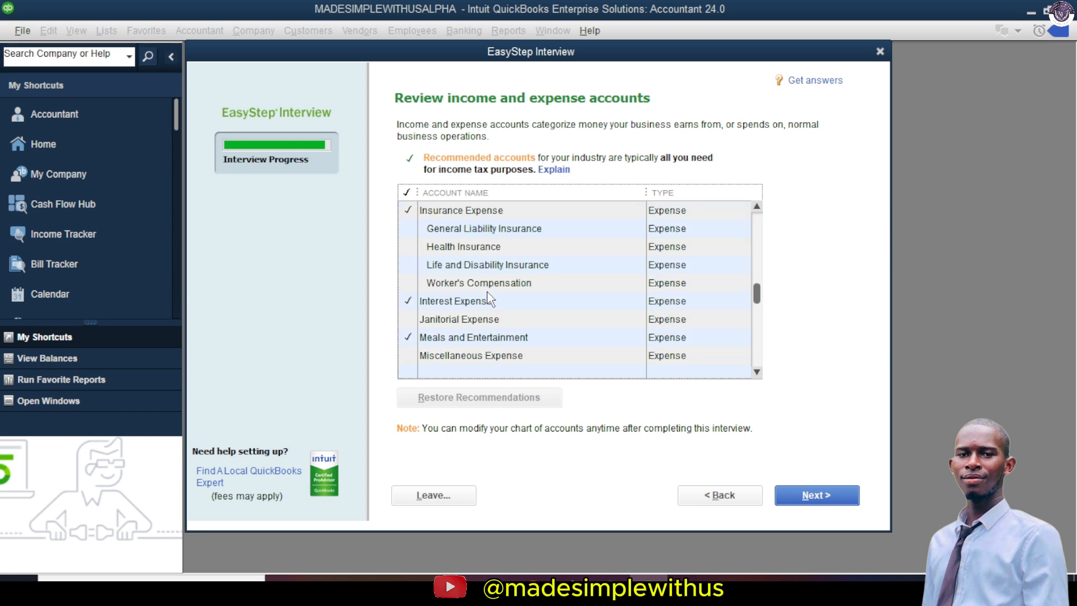
left_click(412, 283)
scroll(413, 352, "down", 2)
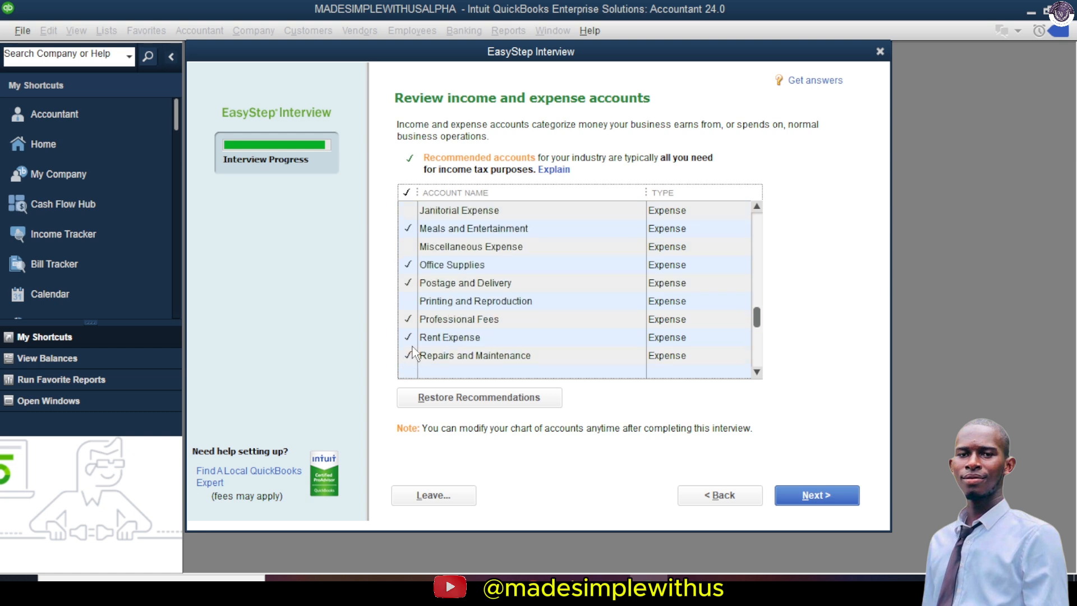
scroll(425, 343, "down", 3)
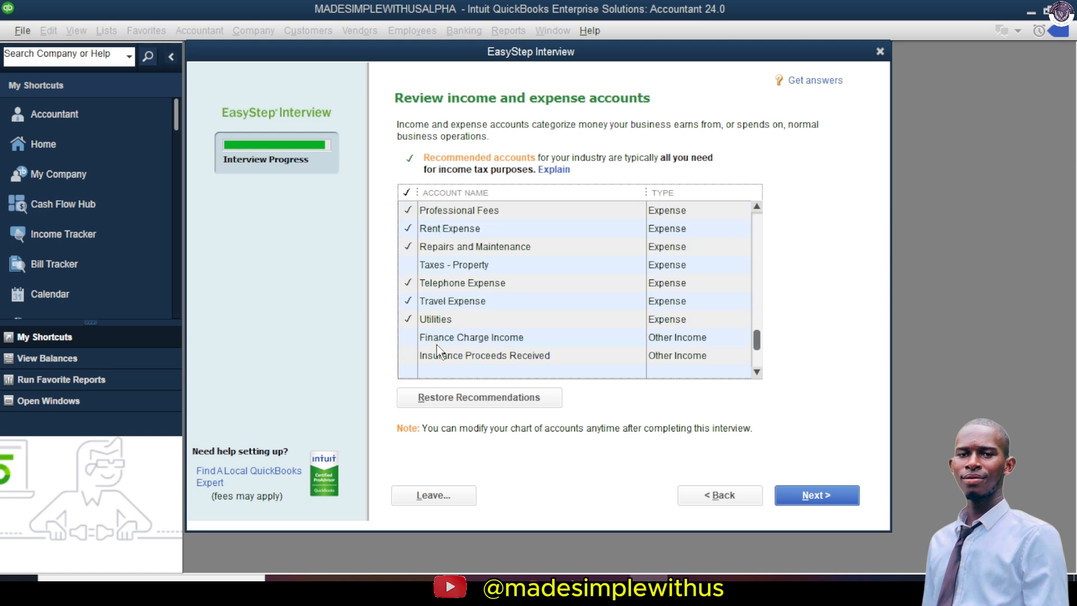
left_click(414, 282)
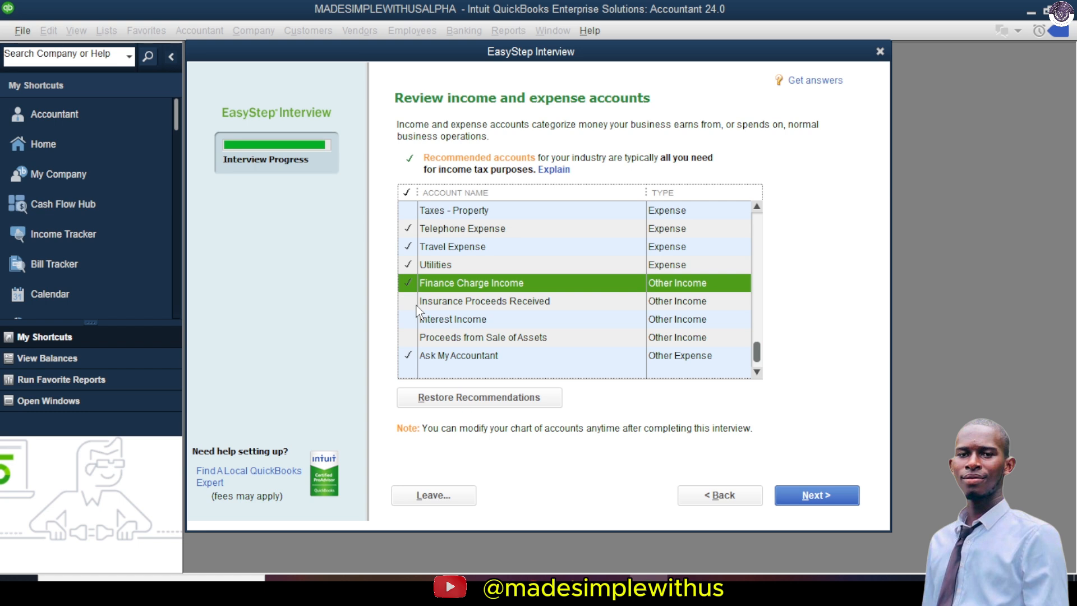
left_click(416, 304)
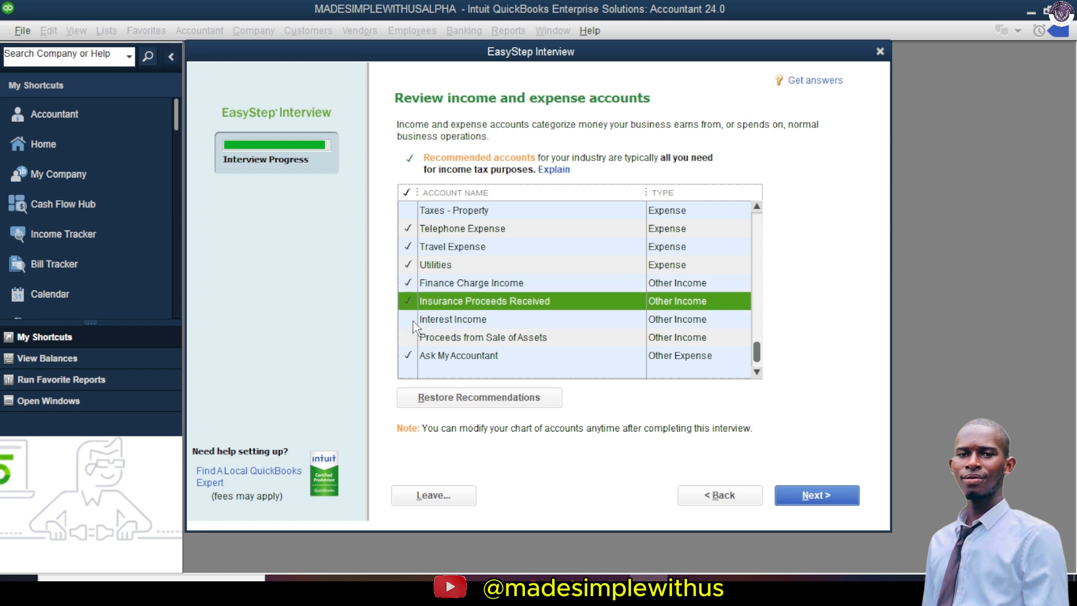
left_click(413, 319)
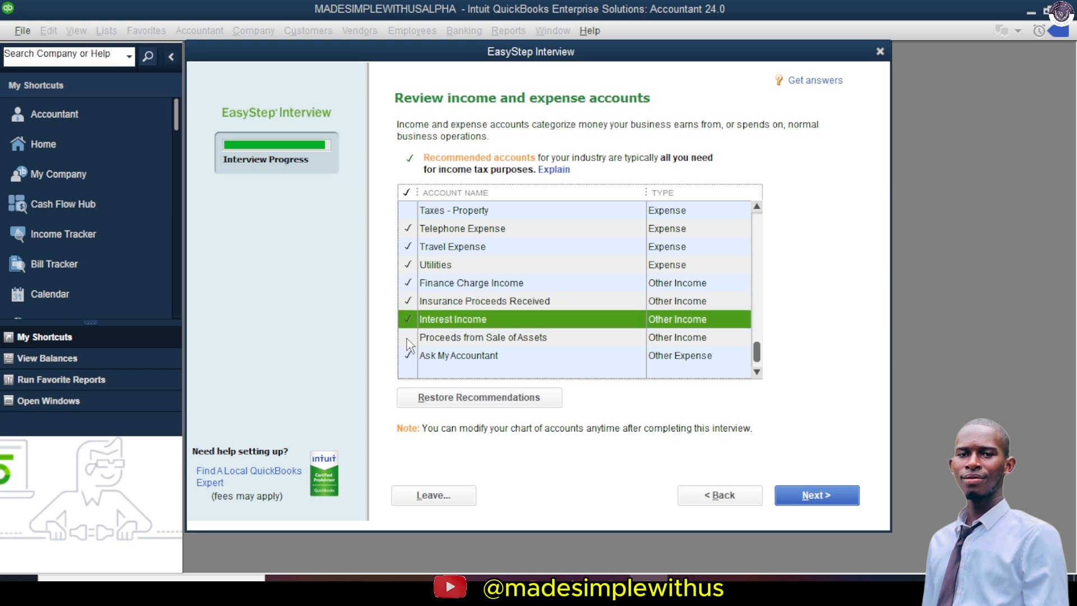
left_click(834, 493)
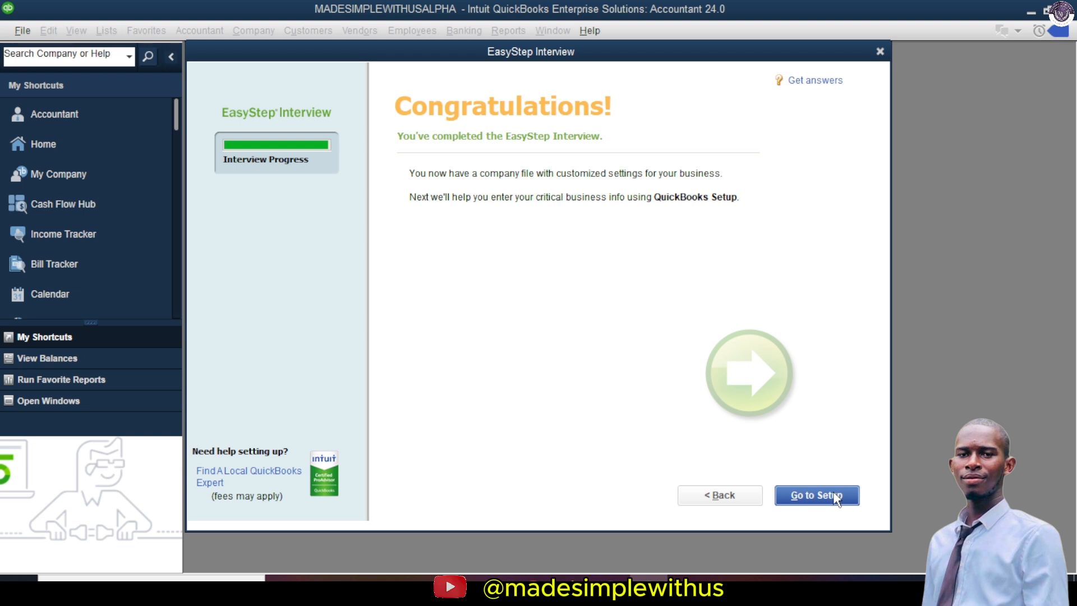
Step: Go to Setup and choose Start Working without adding contacts, products or bank accounts
left_click(834, 494)
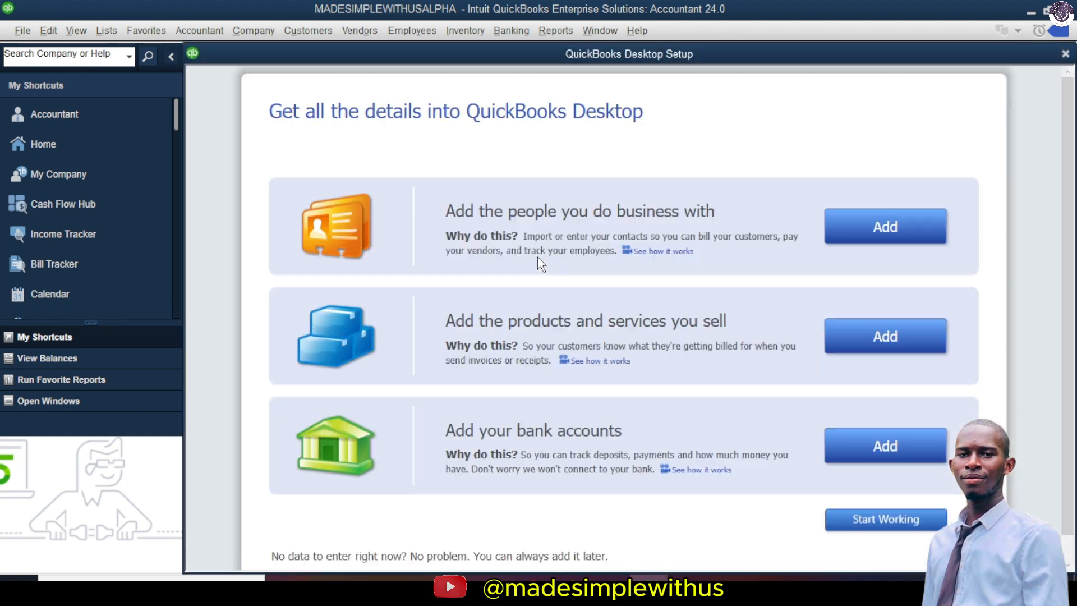
scroll(734, 339, "down", 1)
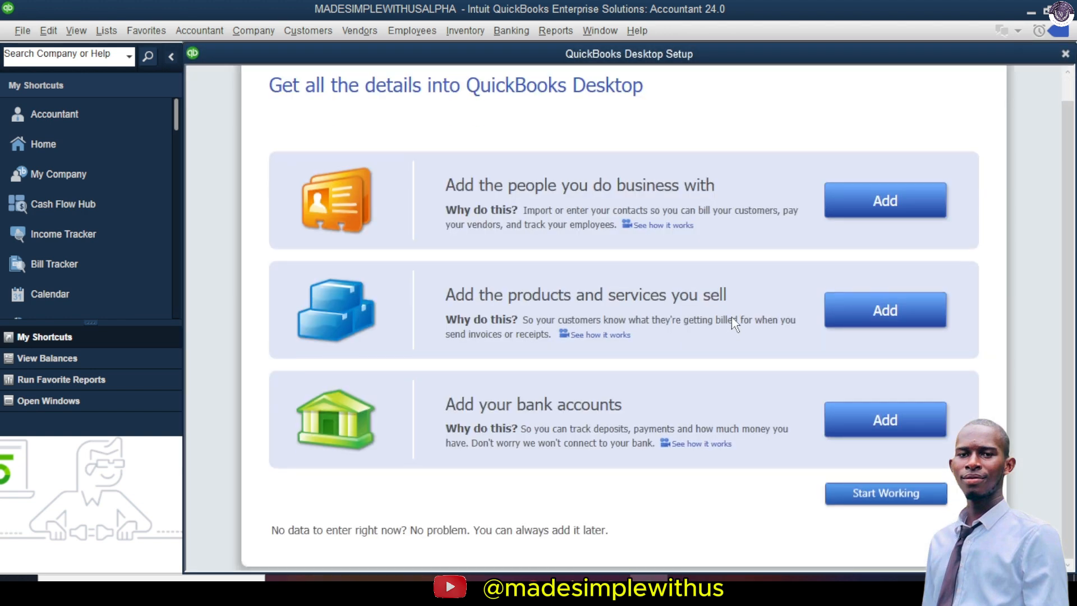
left_click(893, 499)
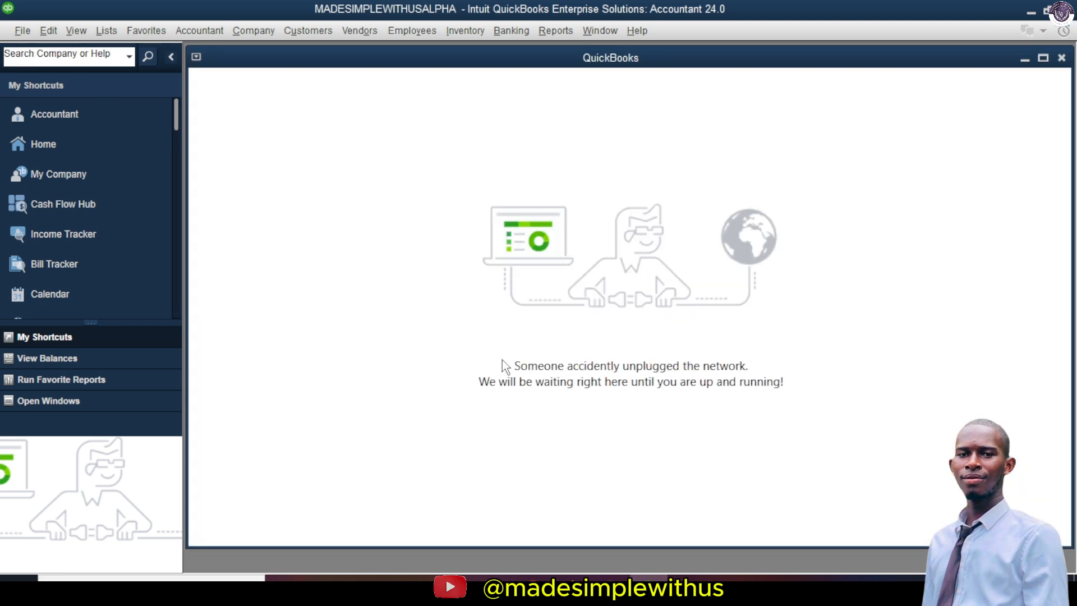
Step: Show the MADESIMPLEWITHUSALPHA Home page from the My Shortcuts sidebar
left_click(86, 155)
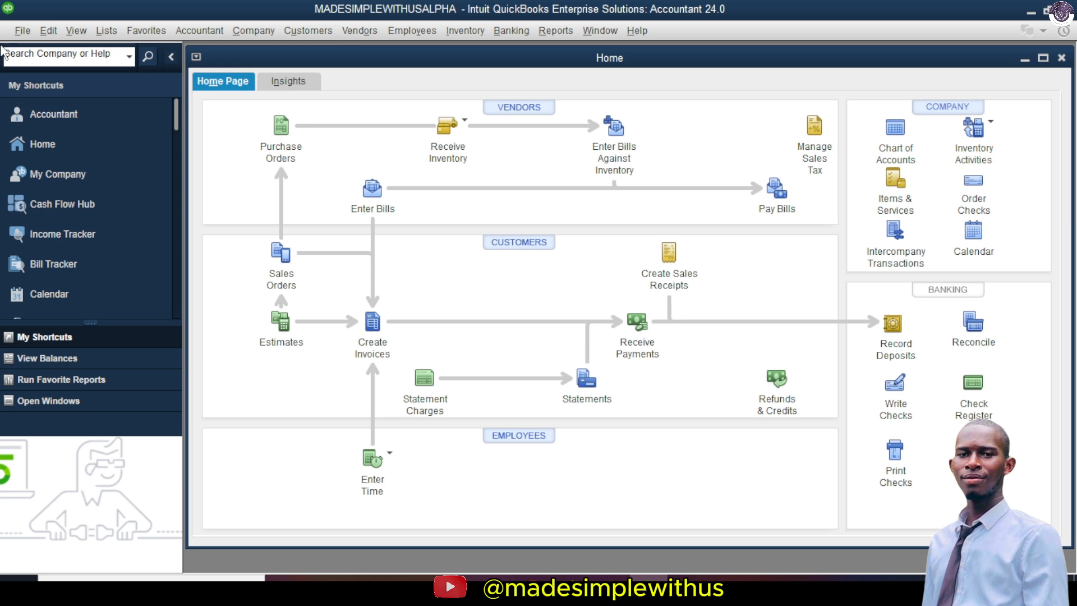
Step: Browse the File through Vendors menus, then show the Enter Time recording options
left_click(33, 28)
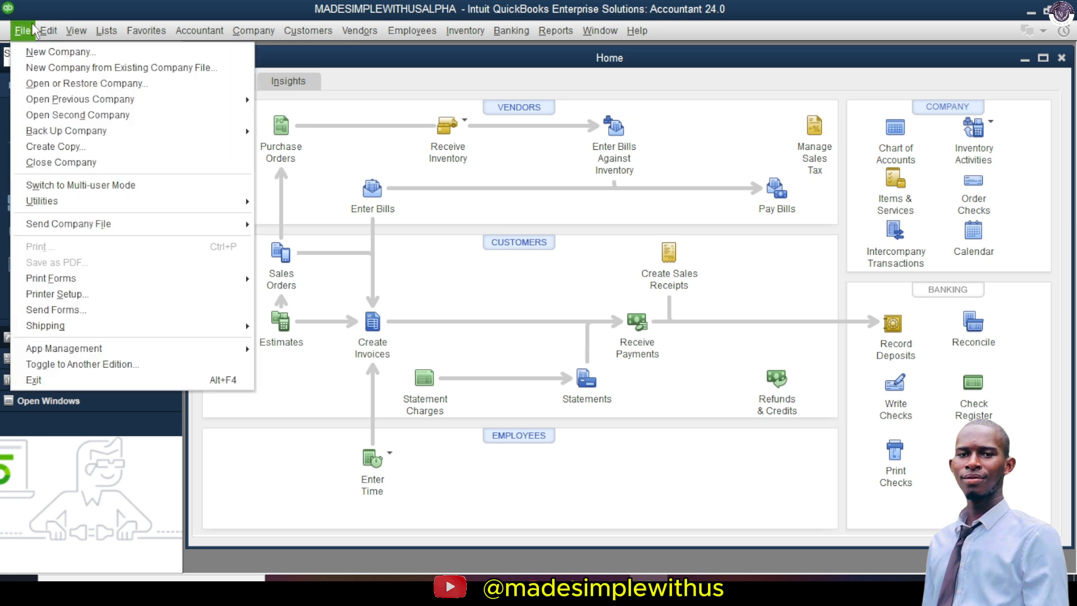
mouse_move(43, 33)
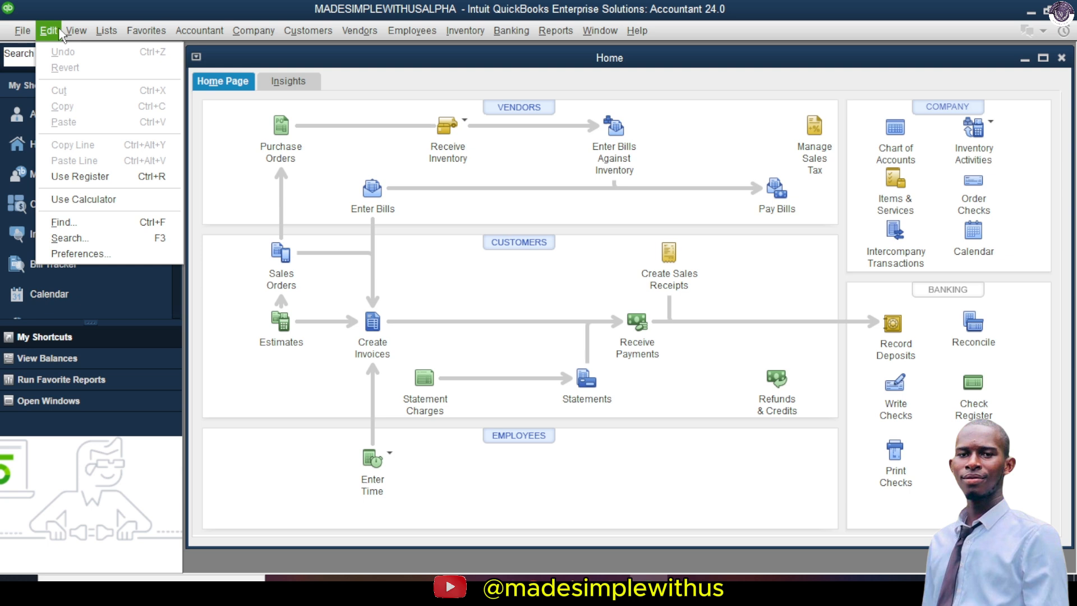
mouse_move(80, 34)
mouse_move(114, 34)
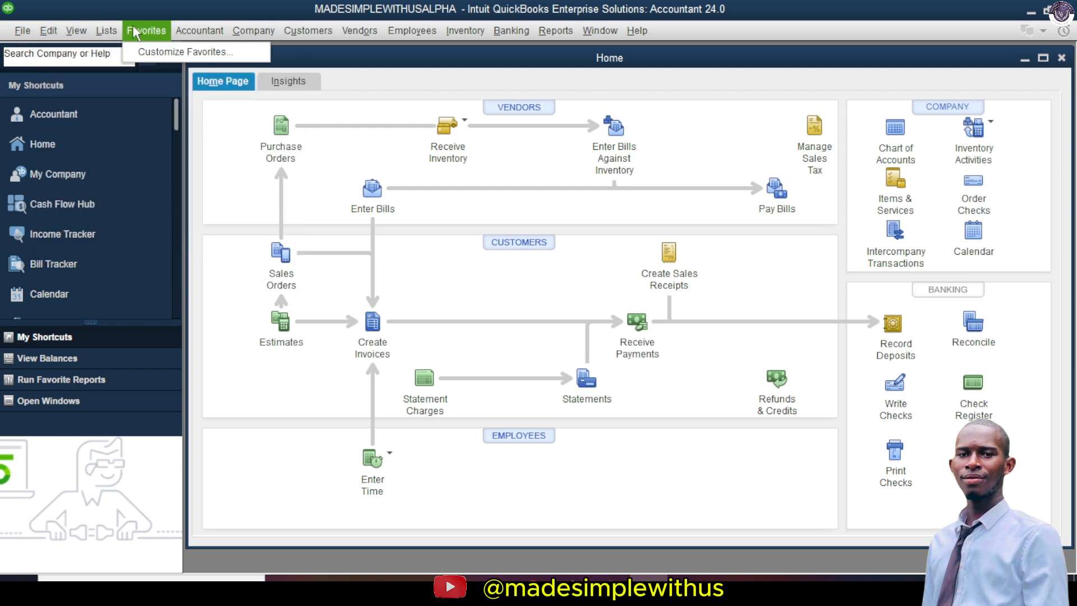
mouse_move(218, 36)
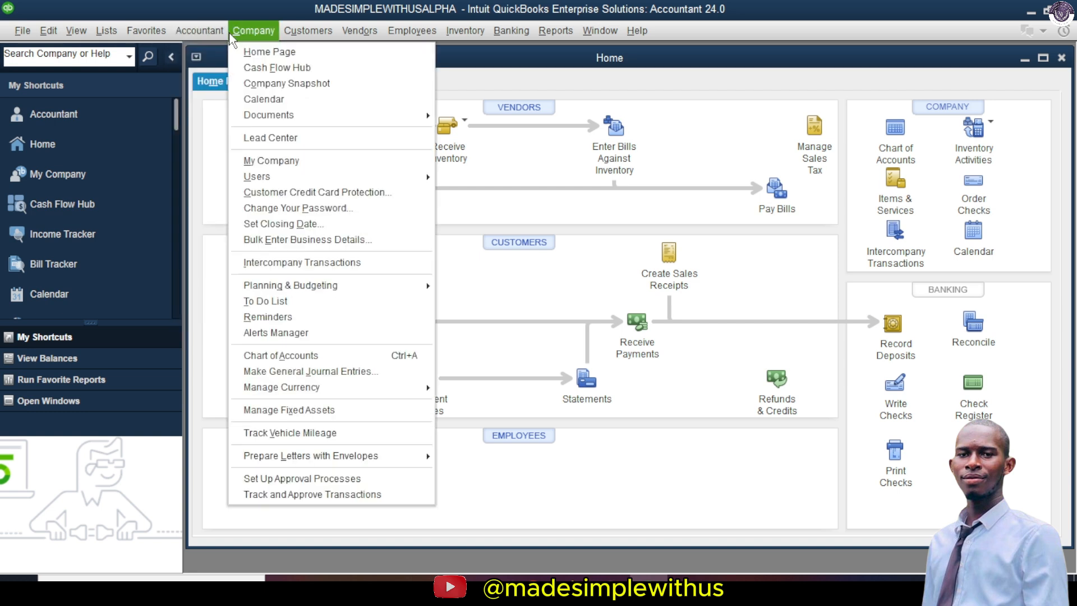
mouse_move(307, 40)
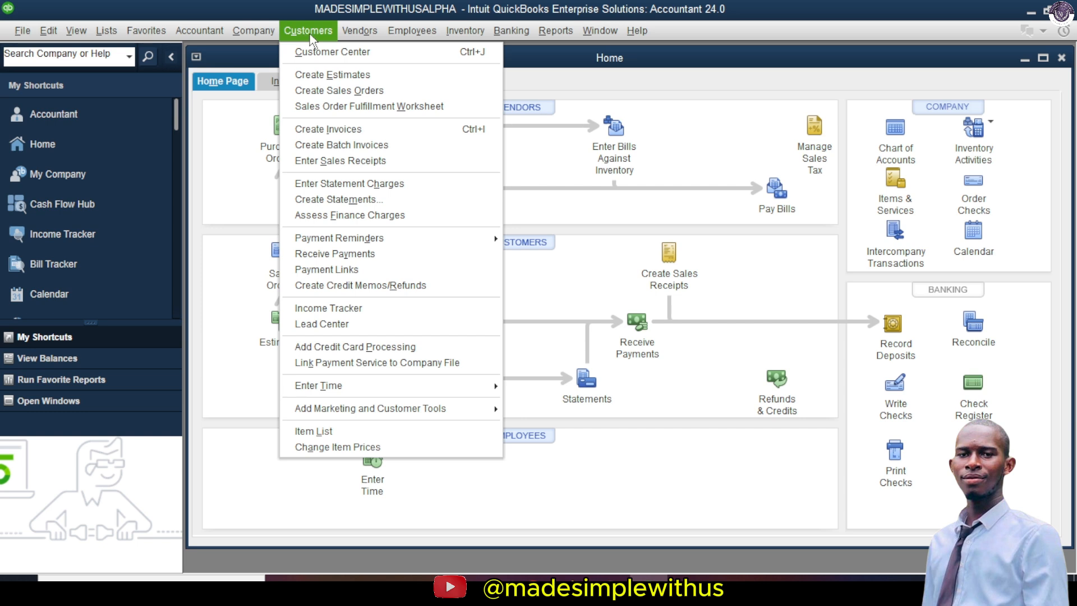
mouse_move(359, 37)
left_click(220, 207)
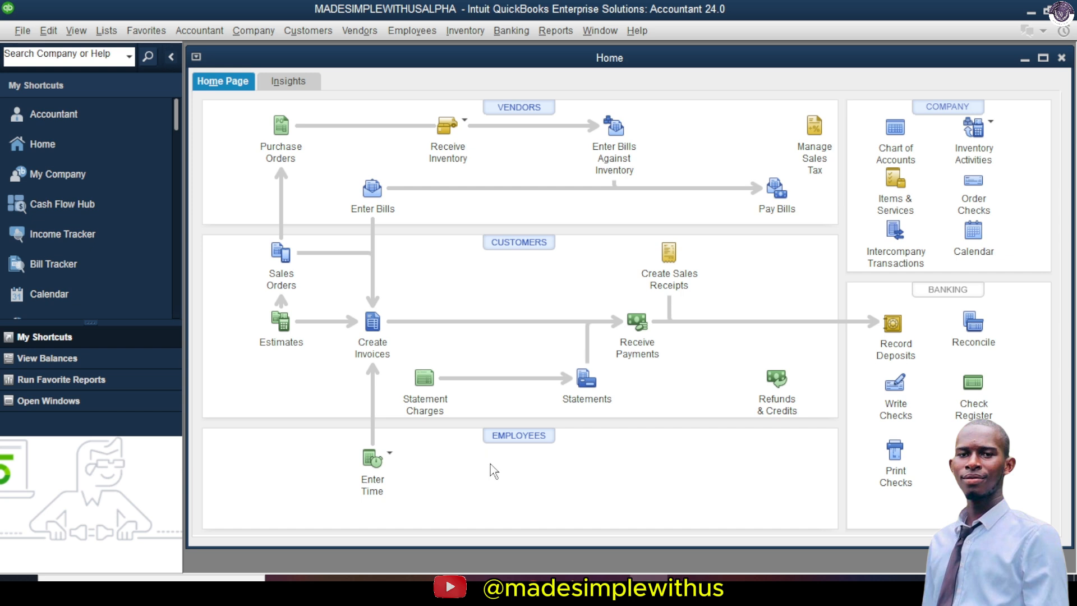
left_click(385, 470)
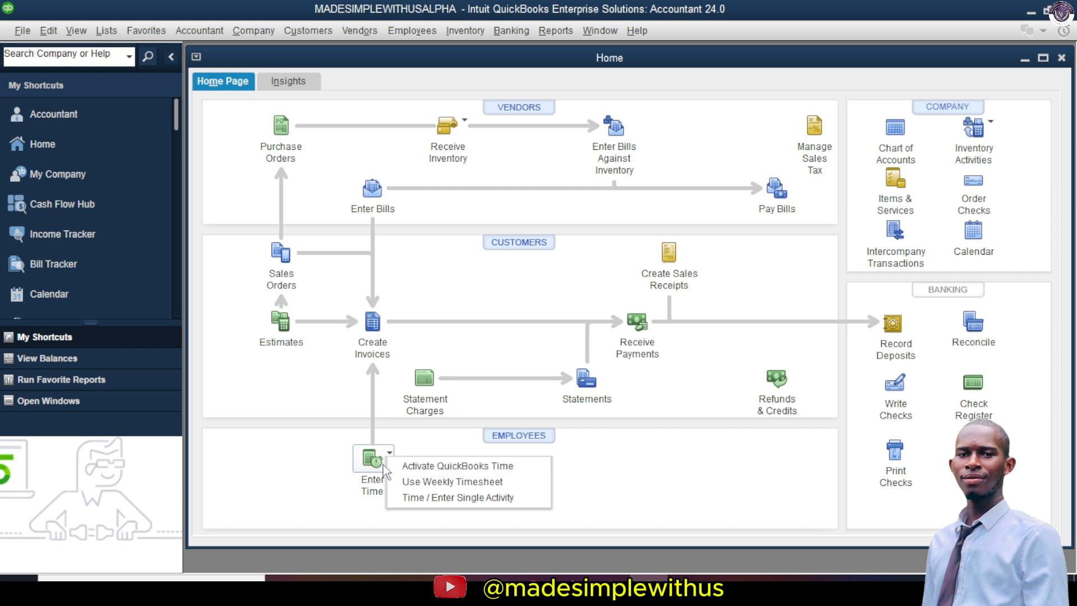